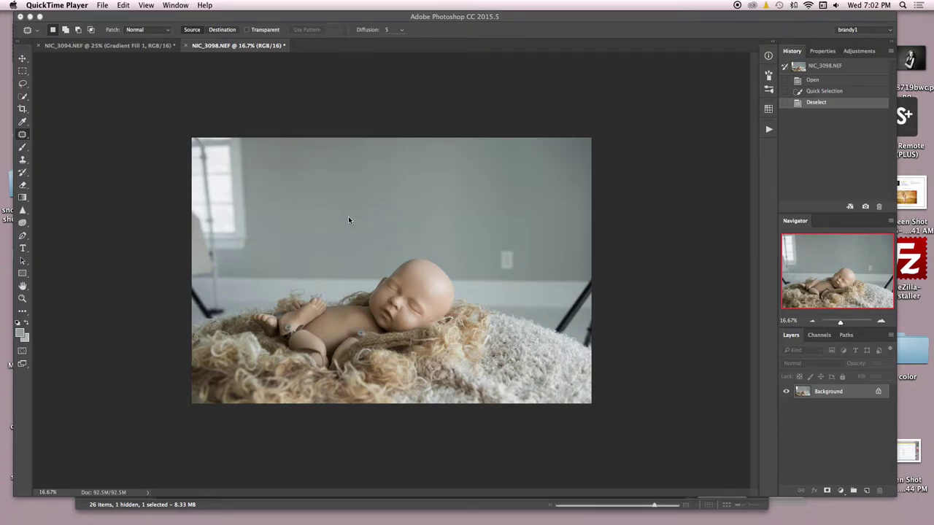
Bring Photoshop forward, show the NIC_3094.NEF nest image, and move the window lower on screen
click(137, 47)
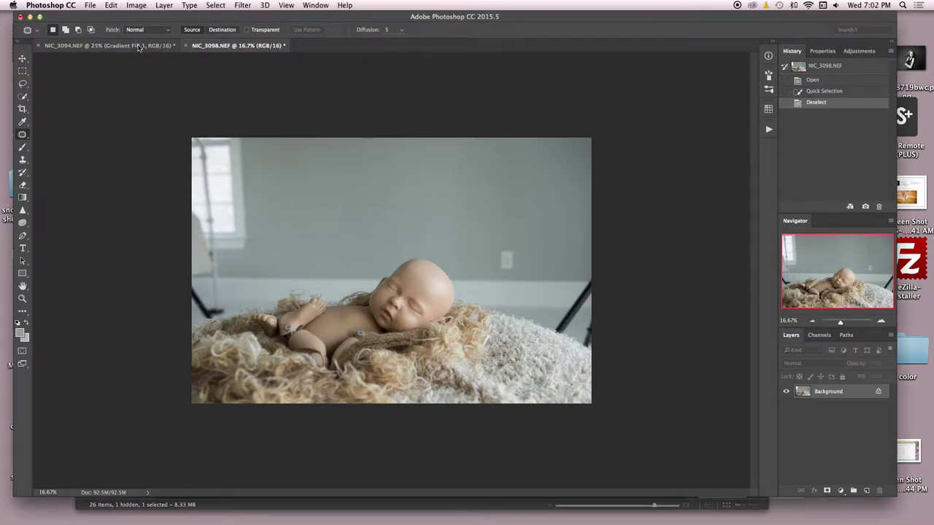
click(139, 46)
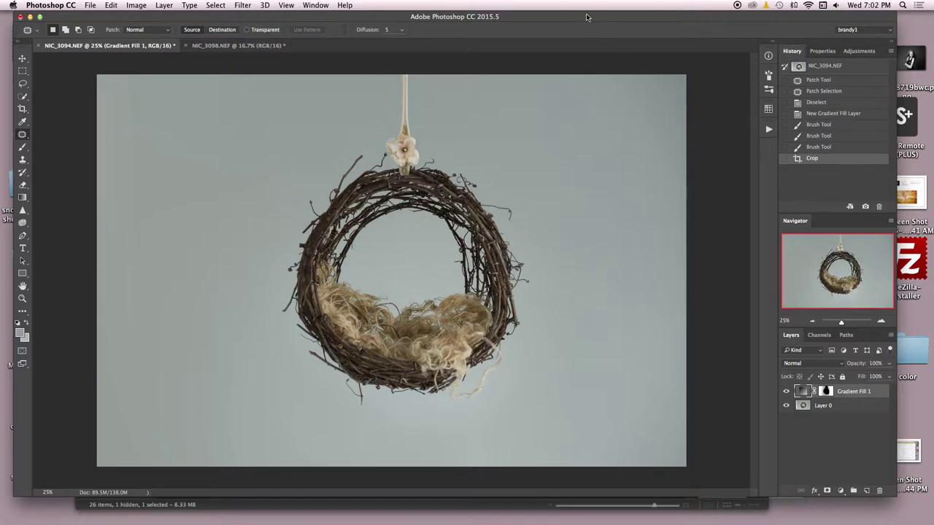
drag(587, 16, 588, 89)
In Bridge, browse the thumbnails in 2017 > practice > standinbaby > raw, then close Bridge
key(super+alt+o)
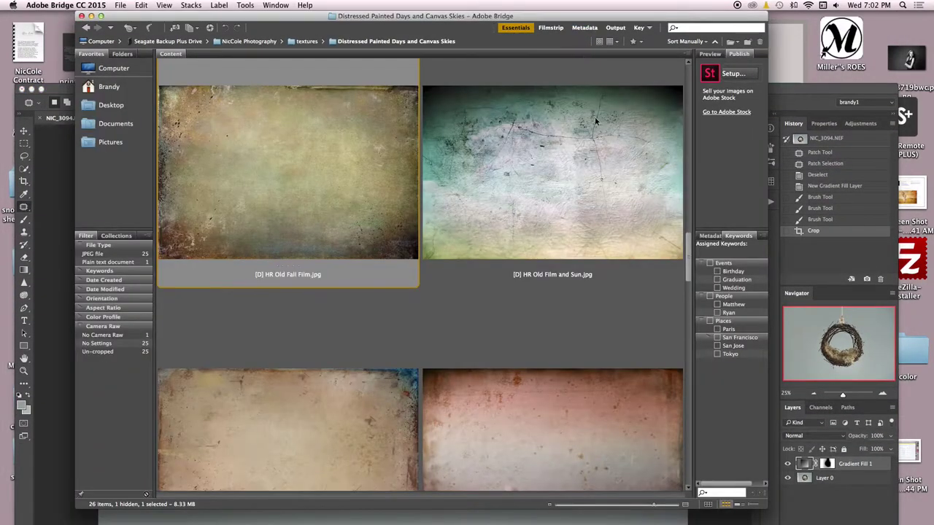
click(283, 41)
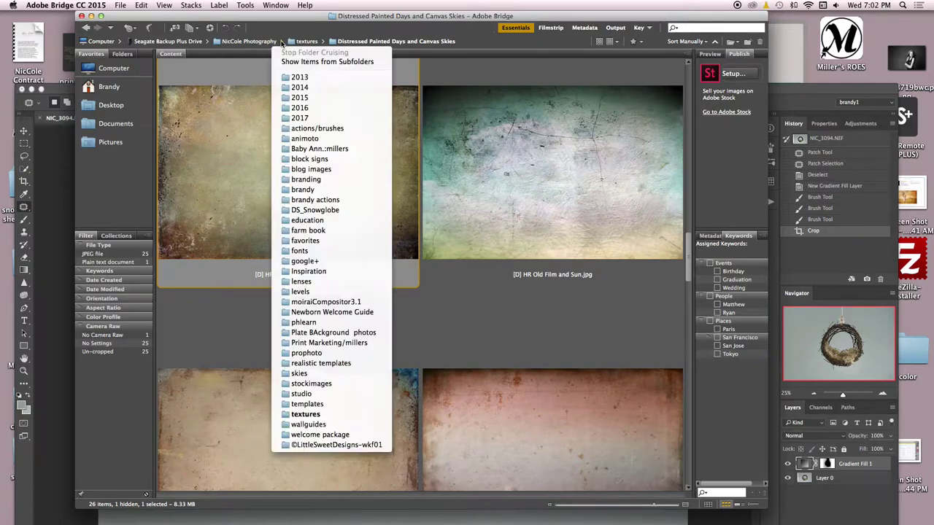
click(303, 121)
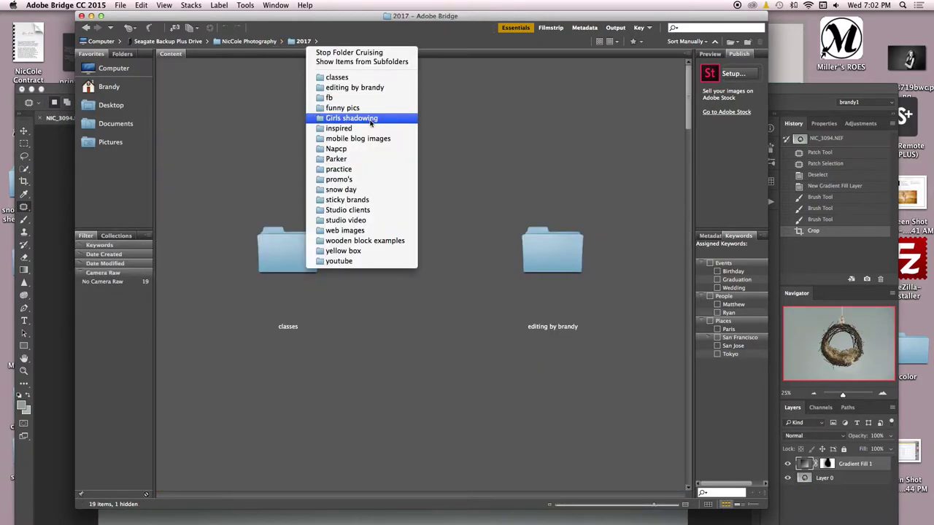
click(368, 168)
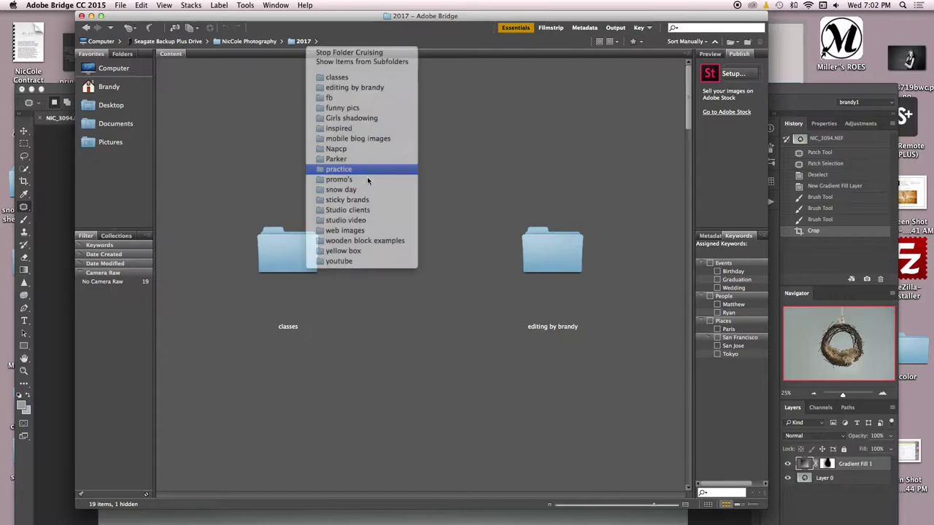
click(386, 78)
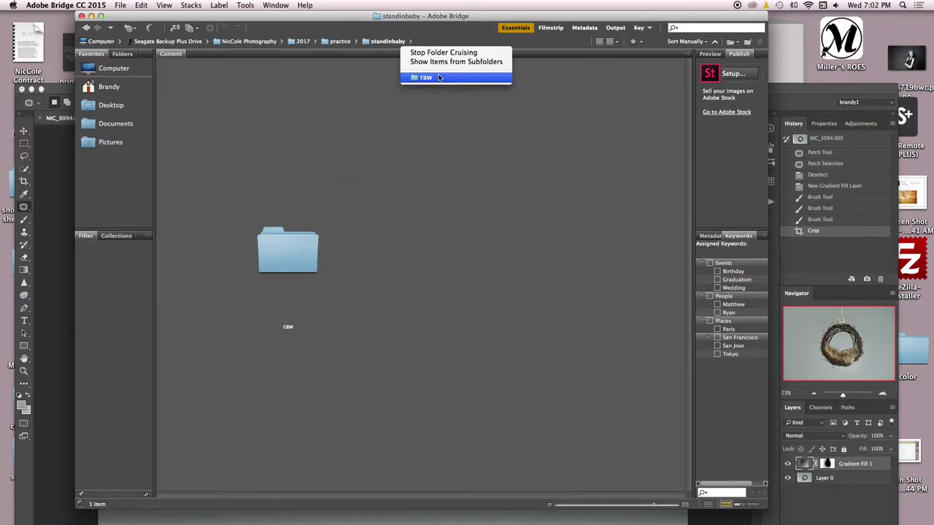
click(438, 77)
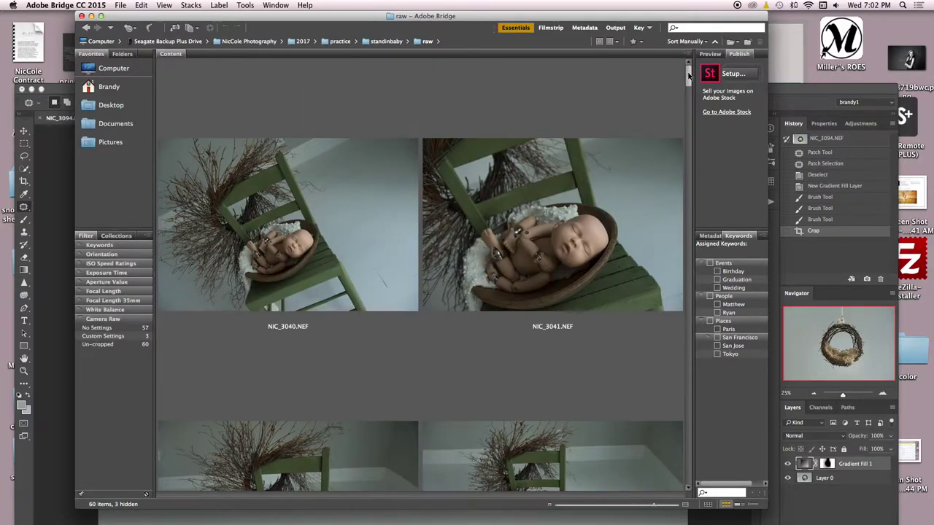
drag(688, 75, 688, 436)
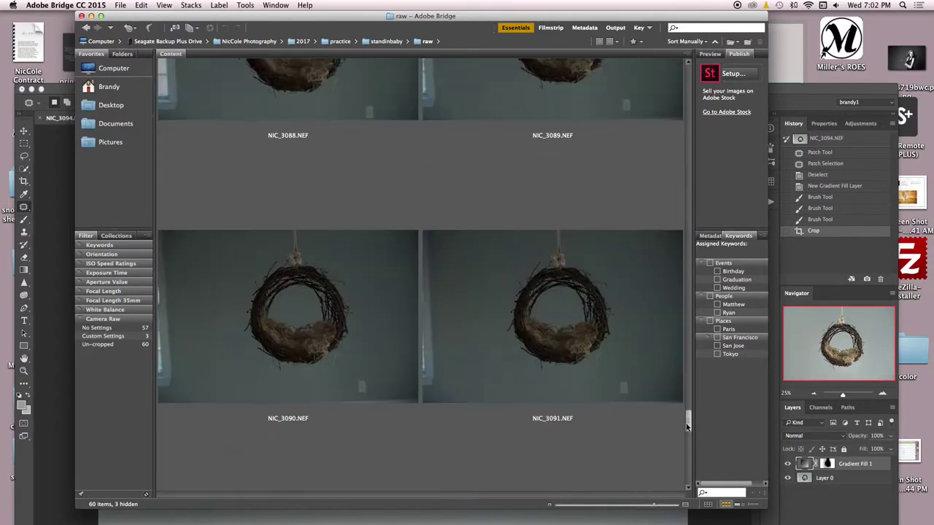
click(81, 16)
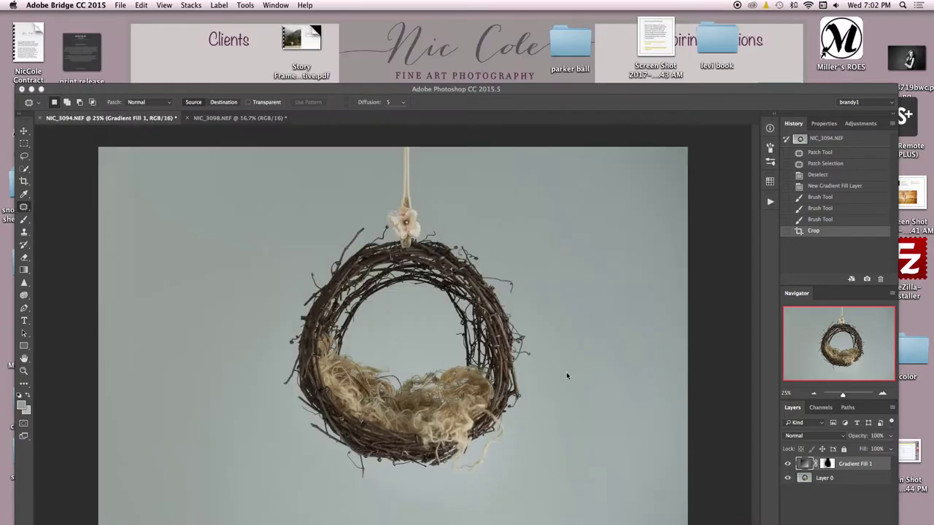
Move Photoshop to the screen top and compare NIC_3094 with NIC_3098, ending on NIC_3098.NEF
click(568, 94)
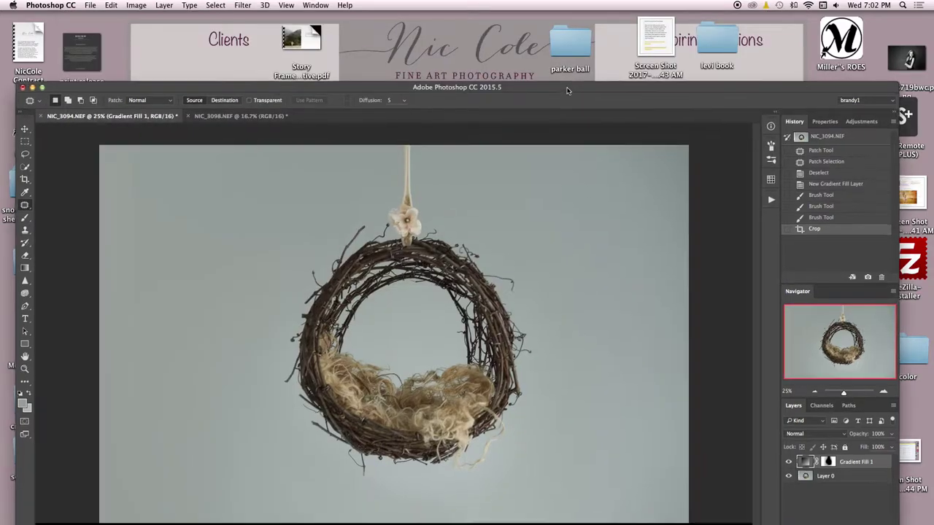
drag(568, 94, 574, 25)
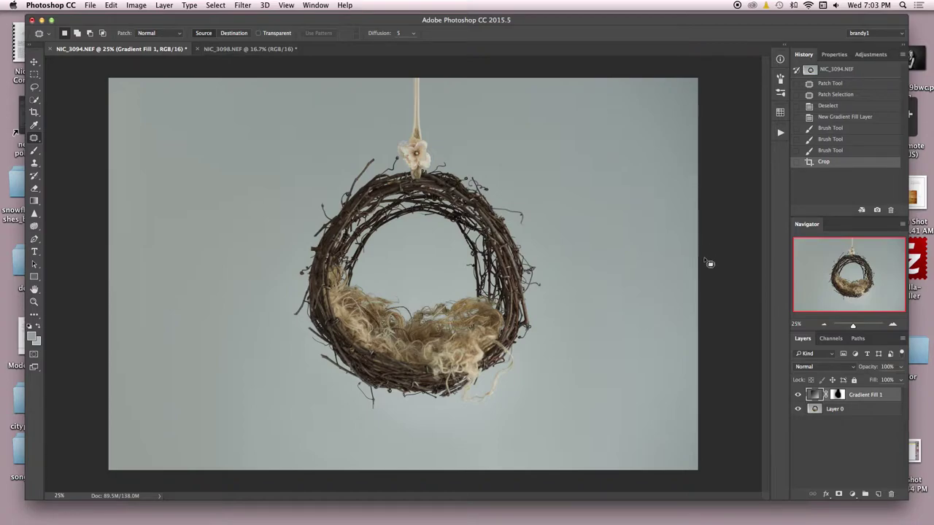
click(273, 50)
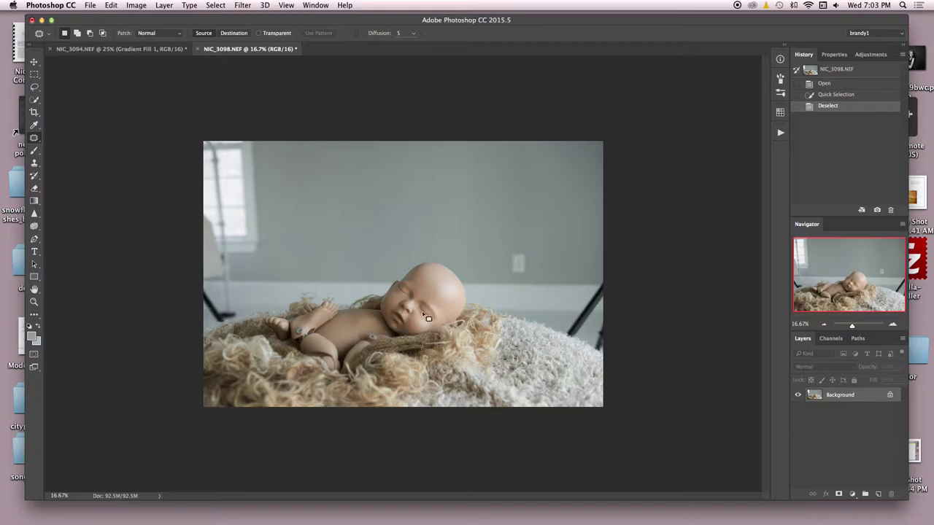
click(146, 49)
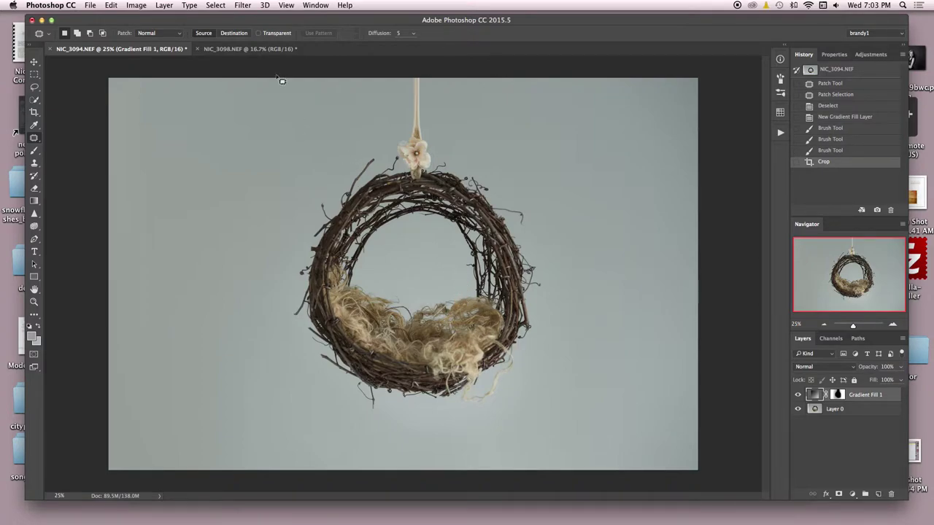
click(269, 49)
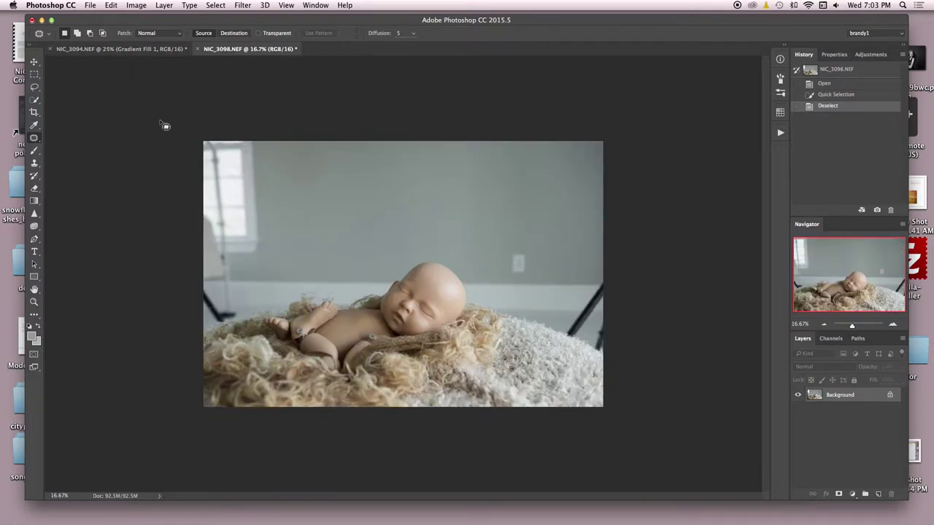
Select the doll and the fur beside its head with Quick Selection and copy it to Layer 1
click(35, 100)
mouse_move(424, 295)
mouse_down()
mouse_move(423, 286)
mouse_move(372, 310)
mouse_move(276, 319)
mouse_move(337, 362)
mouse_move(394, 358)
mouse_move(368, 379)
mouse_move(299, 354)
mouse_move(384, 355)
mouse_up()
mouse_move(439, 335)
mouse_down()
mouse_move(463, 328)
mouse_move(459, 316)
mouse_move(472, 316)
mouse_move(465, 330)
mouse_move(429, 345)
mouse_up()
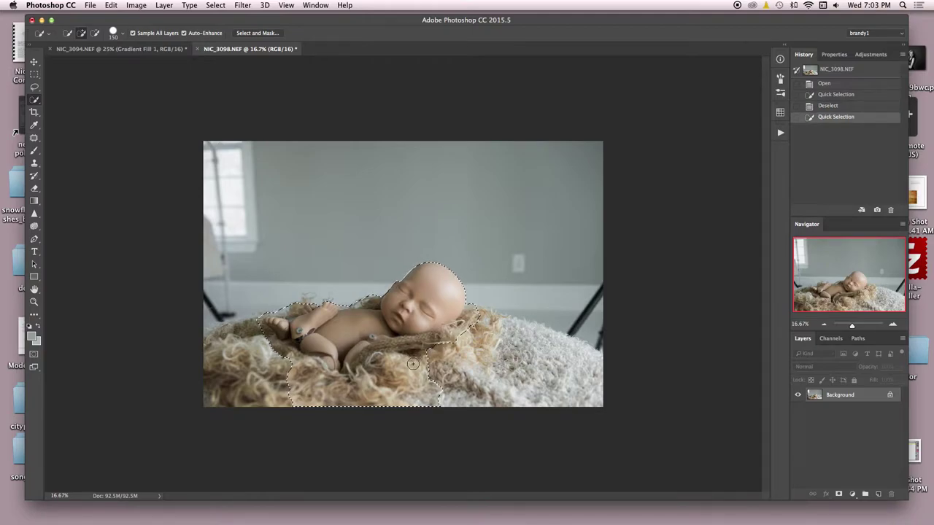
key(super+j)
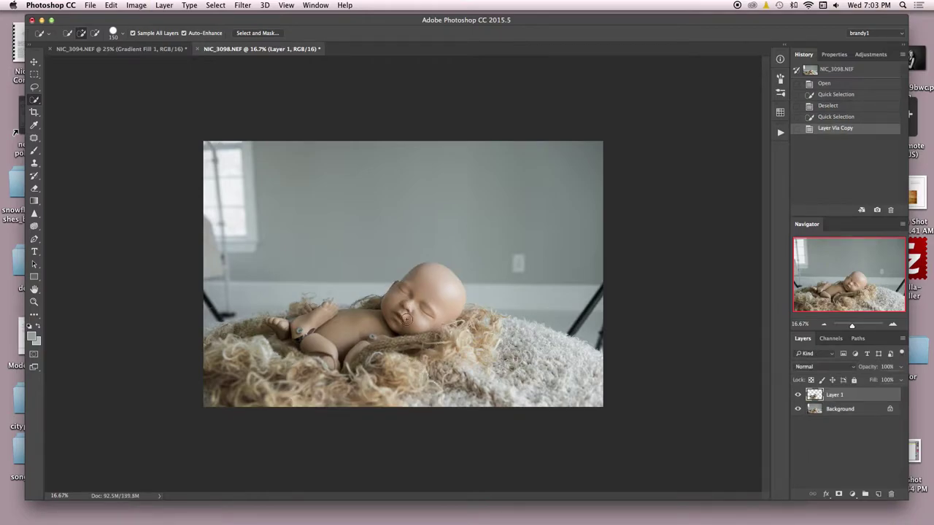
Drag Layer 1 into the NIC_3094 nest image, above Gradient Fill 1
click(34, 63)
drag(417, 308, 168, 55)
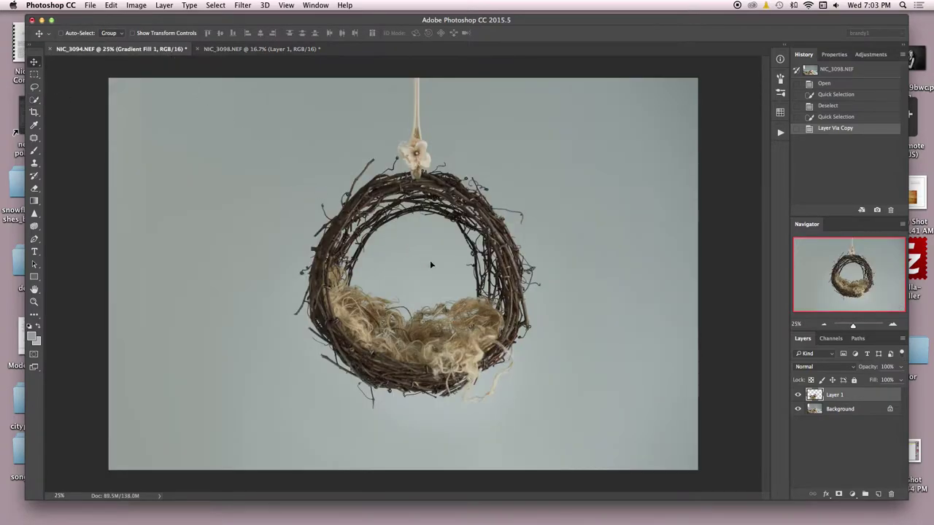
drag(431, 265, 482, 405)
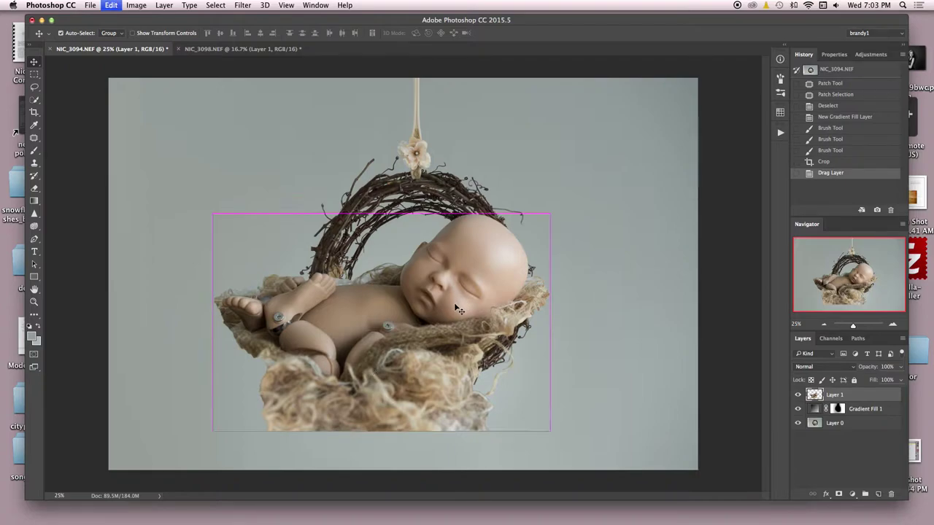
Free-transform the doll to about 51%, tilt it −3.65°, and settle it inside the twig basket
key(super+t)
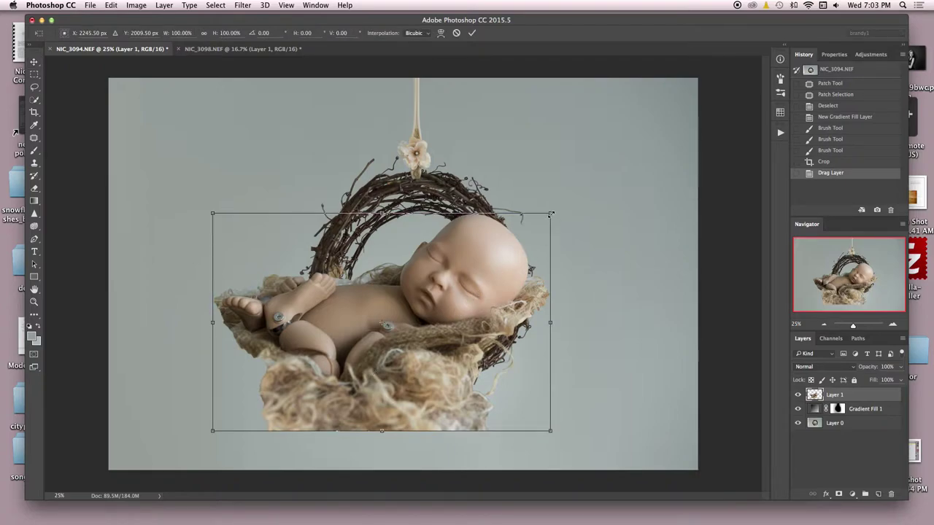
drag(551, 213, 417, 299)
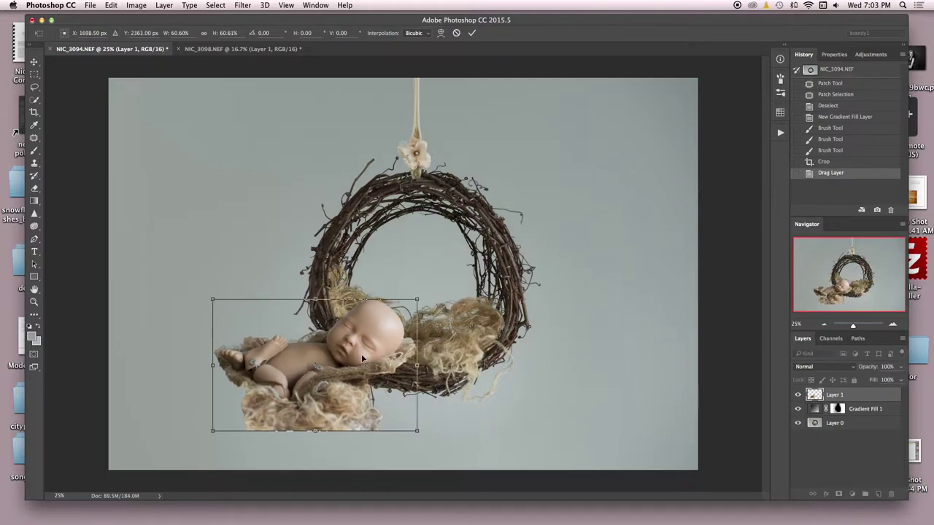
drag(361, 354, 473, 355)
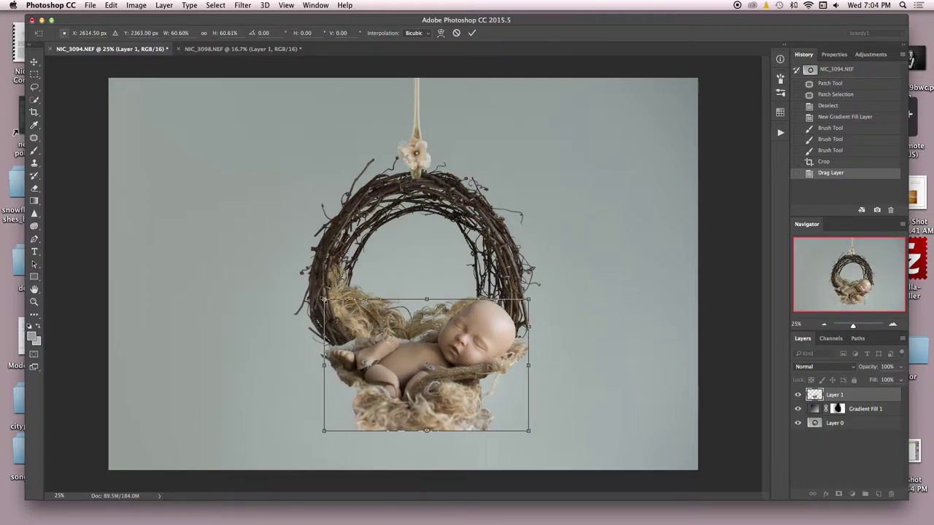
drag(324, 299, 369, 329)
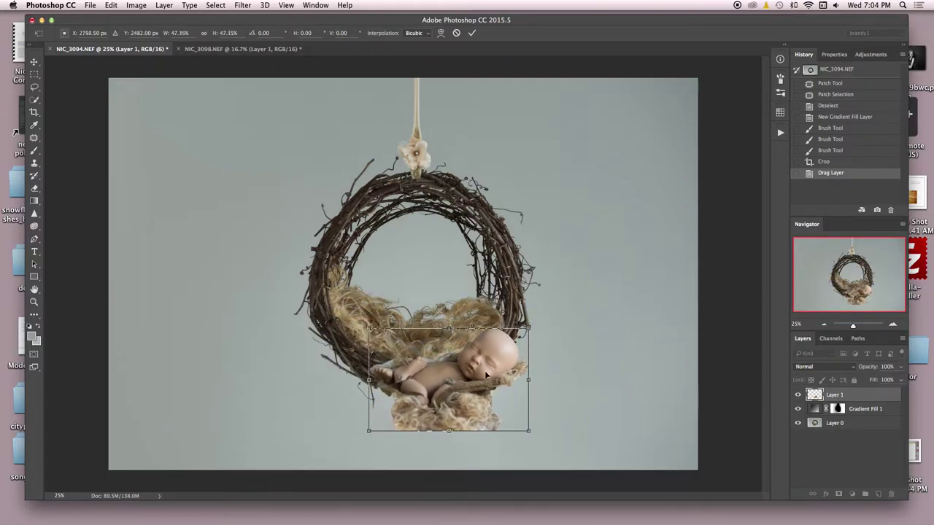
drag(486, 374, 446, 332)
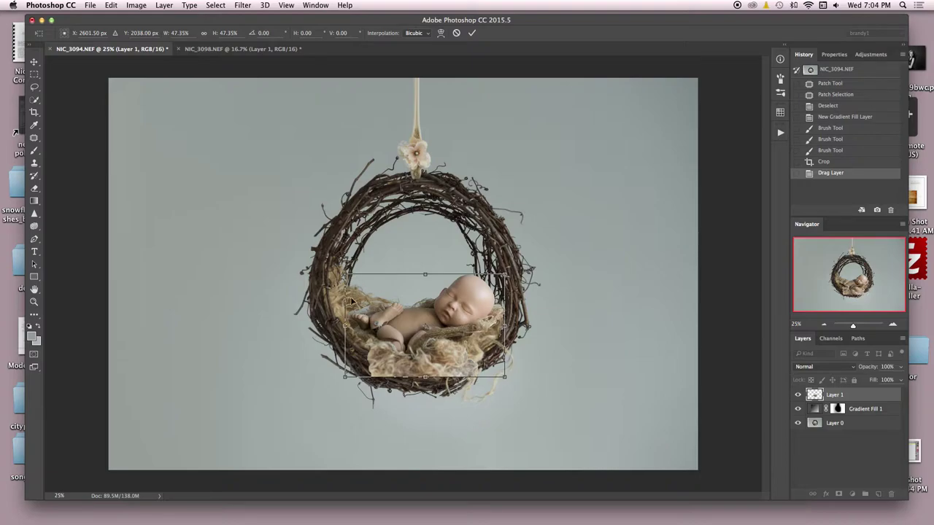
mouse_move(344, 275)
mouse_down()
mouse_move(320, 258)
mouse_move(338, 263)
mouse_move(330, 265)
mouse_up()
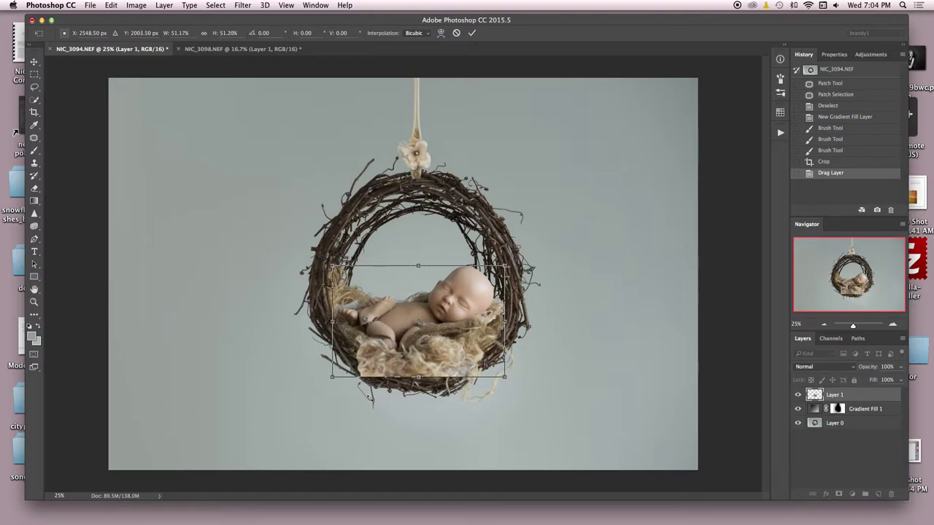
drag(523, 261, 538, 235)
drag(451, 313, 457, 312)
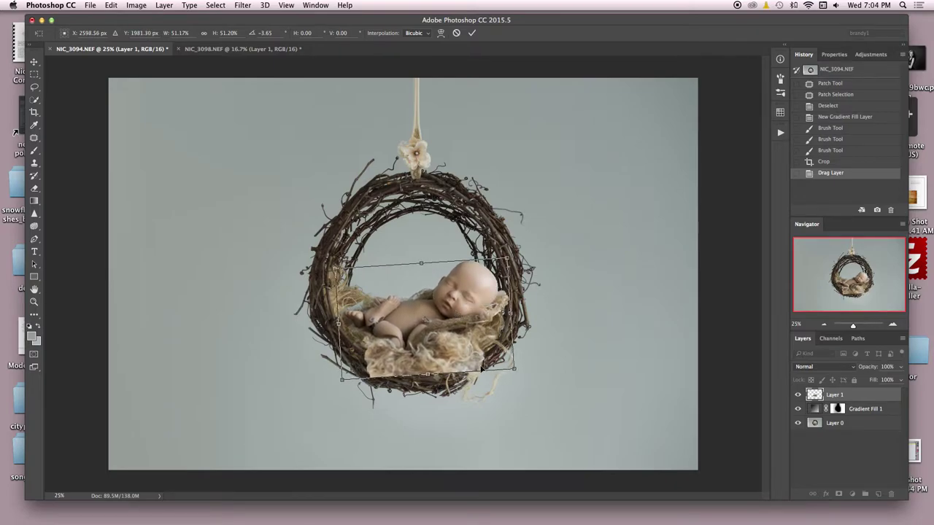
click(473, 33)
Add a layer mask to Layer 1 and set up a 250 brush at 47% opacity, zoomed to 50%
click(840, 494)
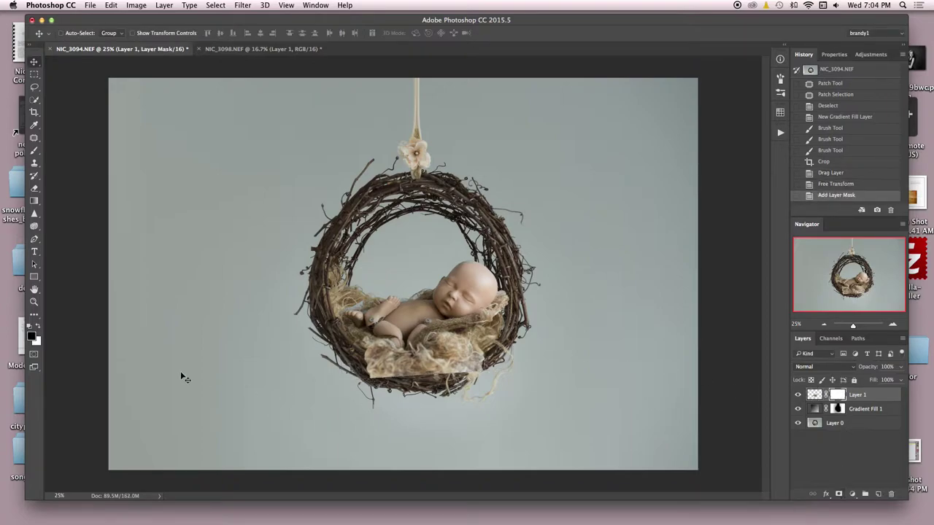
click(34, 151)
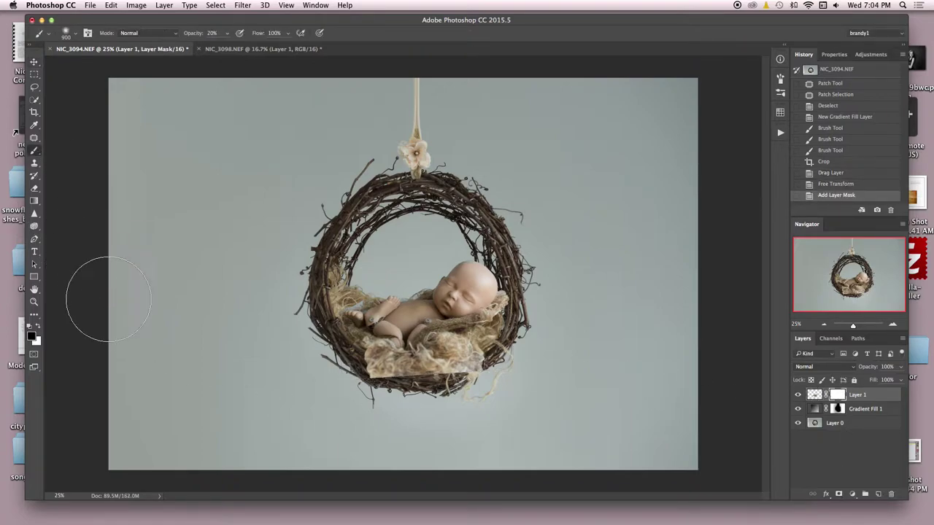
click(227, 34)
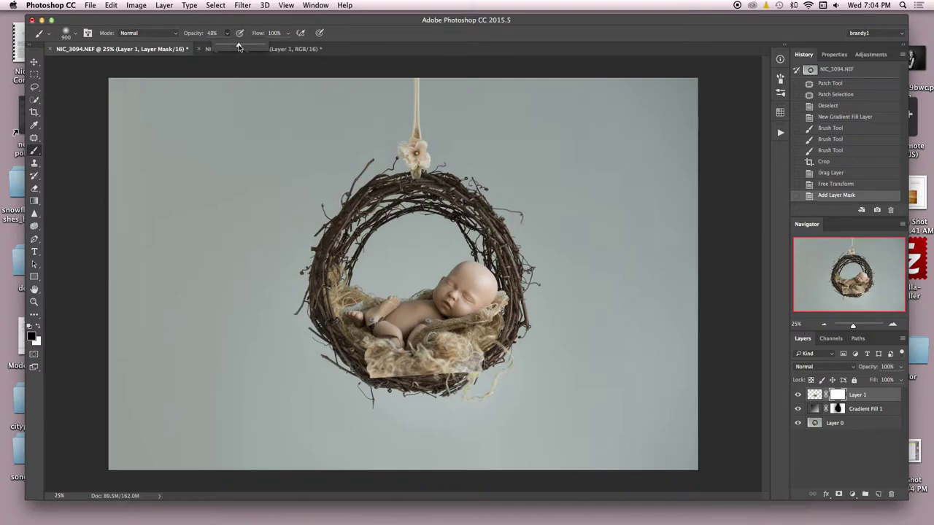
drag(239, 47, 230, 49)
key(super+equal)
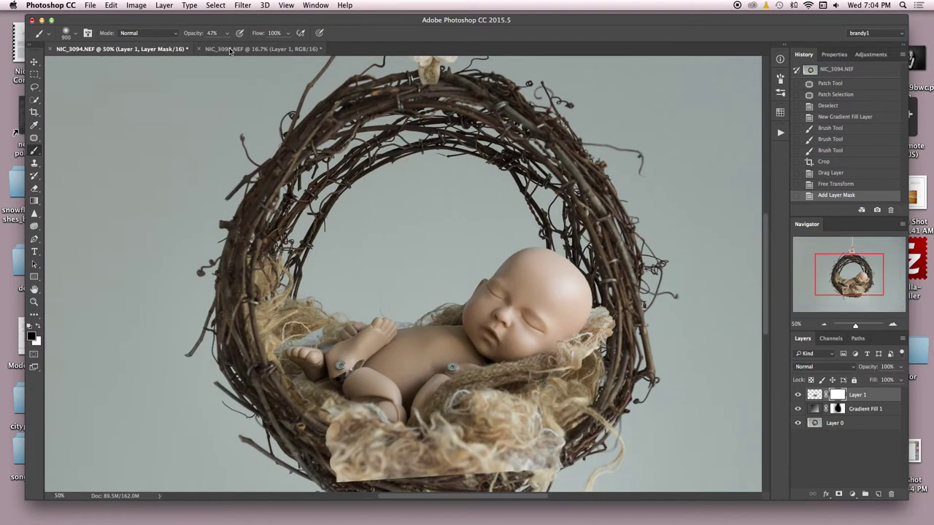
scroll(546, 344, down, 5)
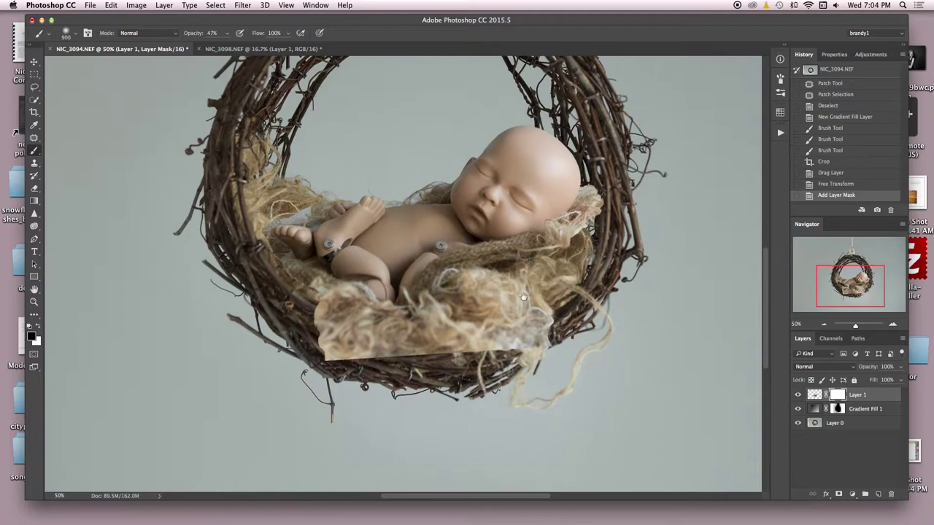
key(bracketleft)
key(bracketleft)
key(bracketleft)
key(bracketleft)
key(bracketleft)
key(bracketleft)
key(bracketleft)
key(bracketleft)
Paint the mask along the lower nest rim, blending the wrap and removing the pale lower-left blotch
mouse_move(536, 326)
mouse_down()
mouse_move(490, 344)
mouse_move(516, 345)
mouse_move(478, 344)
mouse_up()
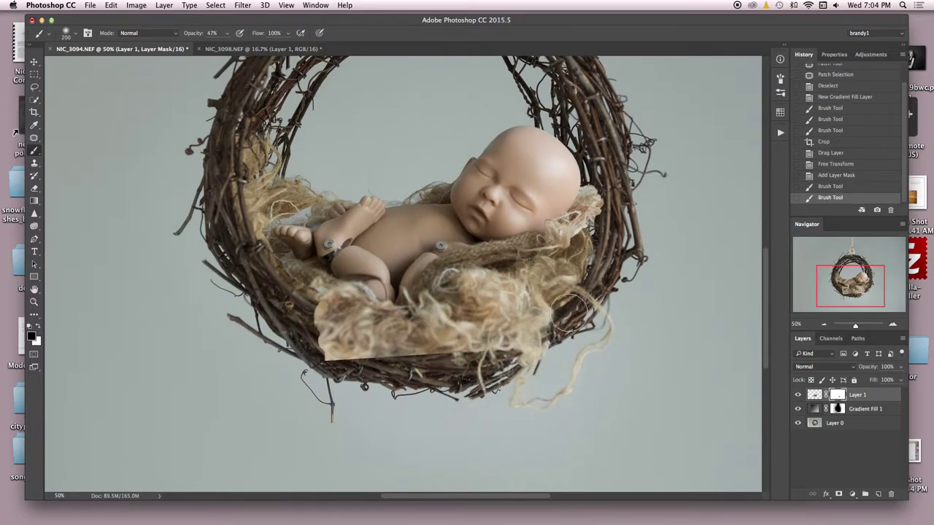
mouse_move(571, 310)
mouse_down()
mouse_move(489, 349)
mouse_move(569, 309)
mouse_move(453, 352)
mouse_move(570, 297)
mouse_move(477, 346)
mouse_move(542, 296)
mouse_move(471, 333)
mouse_move(541, 324)
mouse_up()
mouse_move(474, 351)
mouse_down()
mouse_move(380, 354)
mouse_move(321, 343)
mouse_move(397, 373)
mouse_up()
mouse_move(307, 332)
mouse_down()
mouse_move(379, 350)
mouse_move(376, 360)
mouse_up()
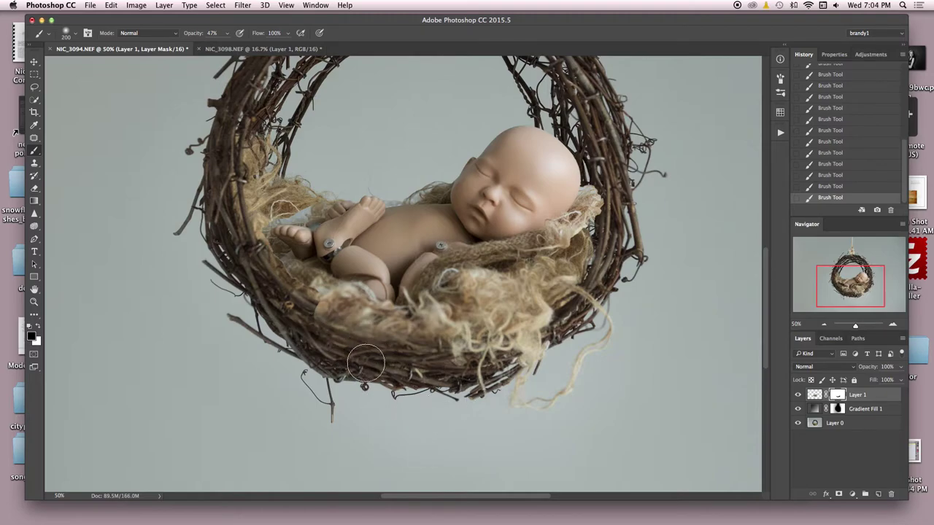
key(bracketleft)
key(bracketleft)
key(bracketleft)
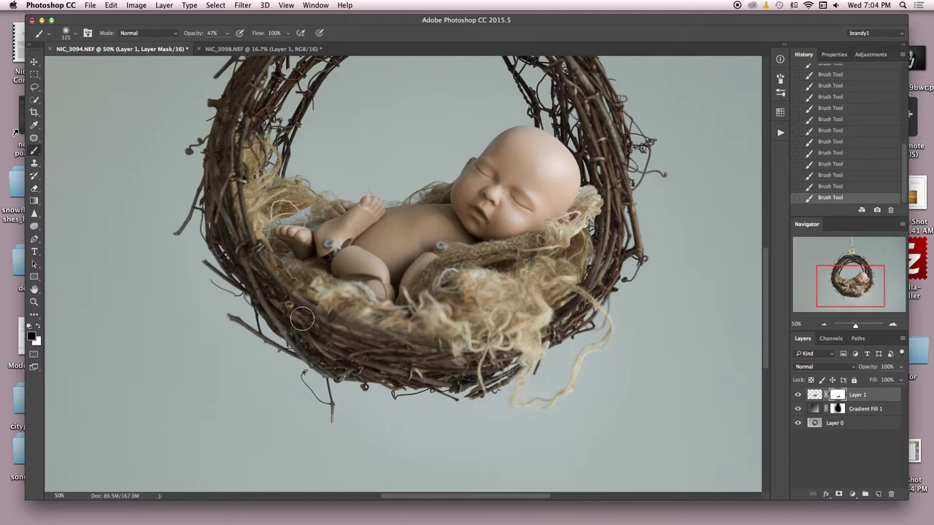
mouse_move(302, 318)
mouse_down()
mouse_move(343, 326)
mouse_move(329, 332)
mouse_move(434, 345)
mouse_up()
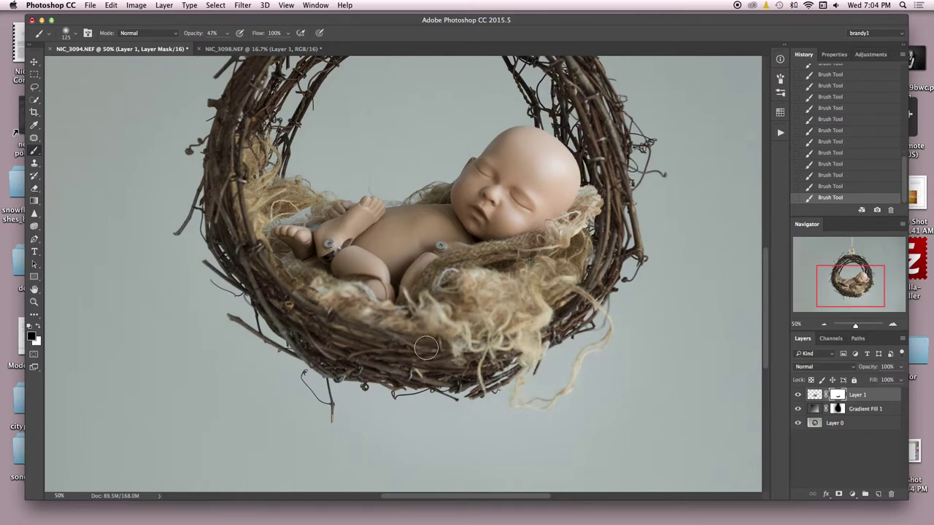
key(bracketleft)
key(bracketleft)
key(bracketleft)
key(super+minus)
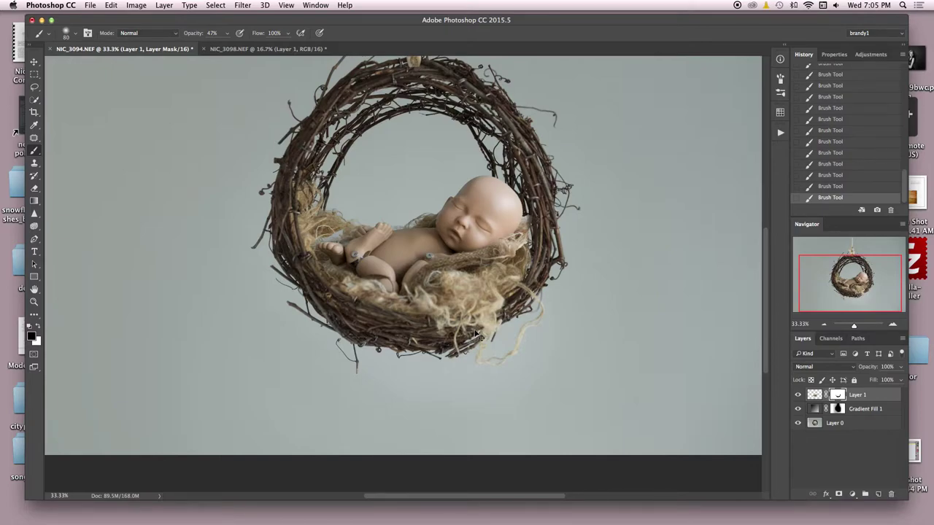
key(super+equal)
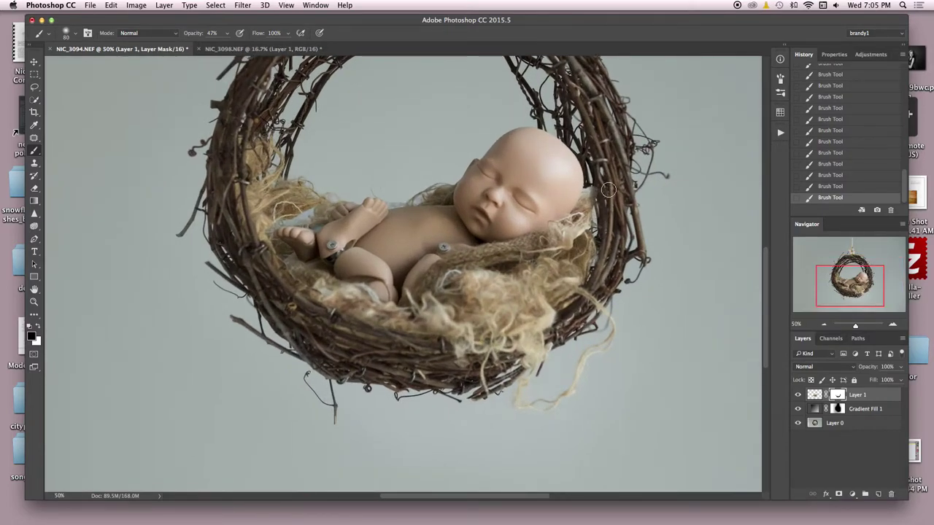
Nudge the doll slightly right and down, then mask the wrap to reveal twigs along the nest's right edge
key(v)
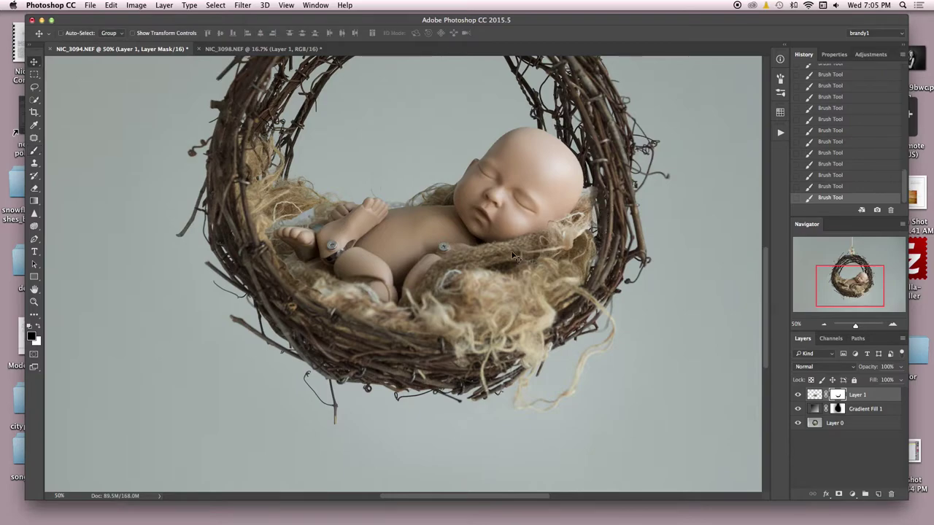
mouse_move(511, 257)
mouse_down()
mouse_move(577, 265)
mouse_move(541, 272)
mouse_move(521, 258)
mouse_up()
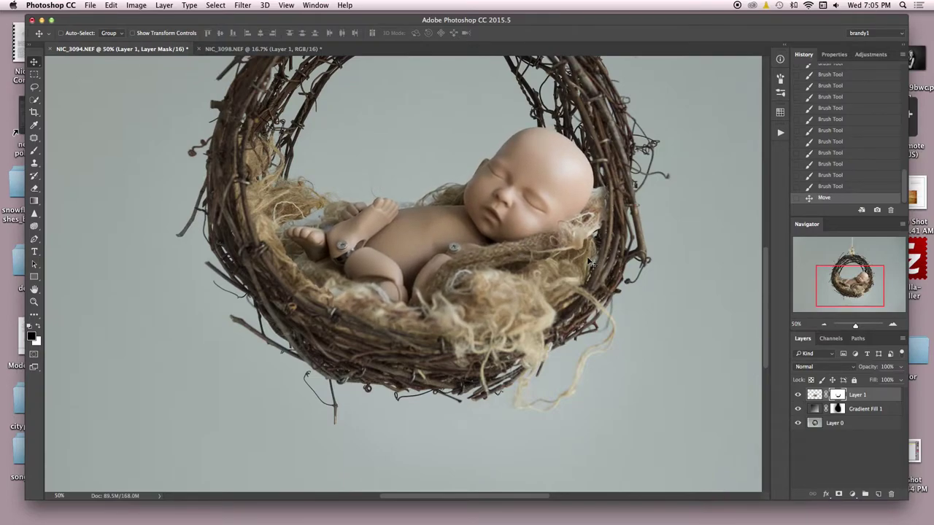
key(b)
mouse_move(595, 240)
mouse_down()
mouse_move(613, 208)
mouse_move(608, 228)
mouse_move(611, 203)
mouse_move(601, 192)
mouse_up()
drag(602, 213, 600, 188)
drag(601, 209, 599, 185)
click(601, 185)
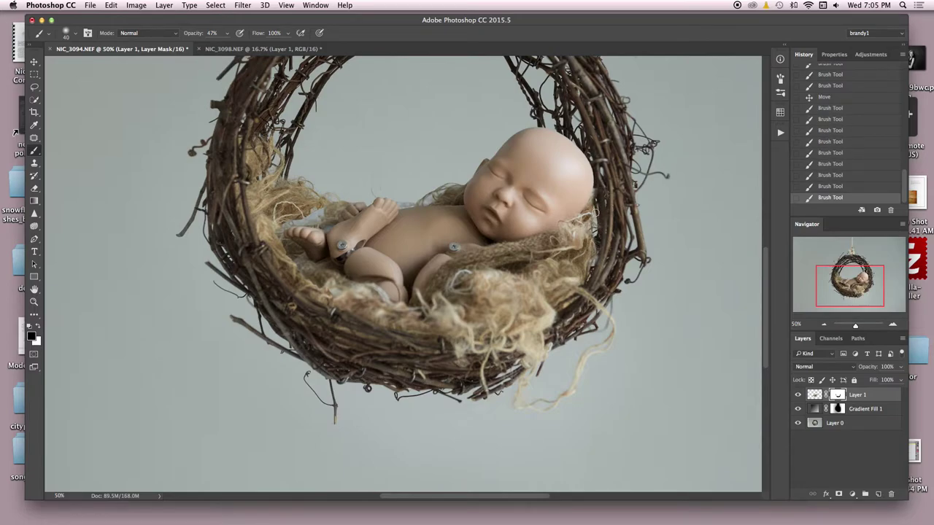
key(bracketleft)
drag(599, 202, 598, 197)
click(590, 210)
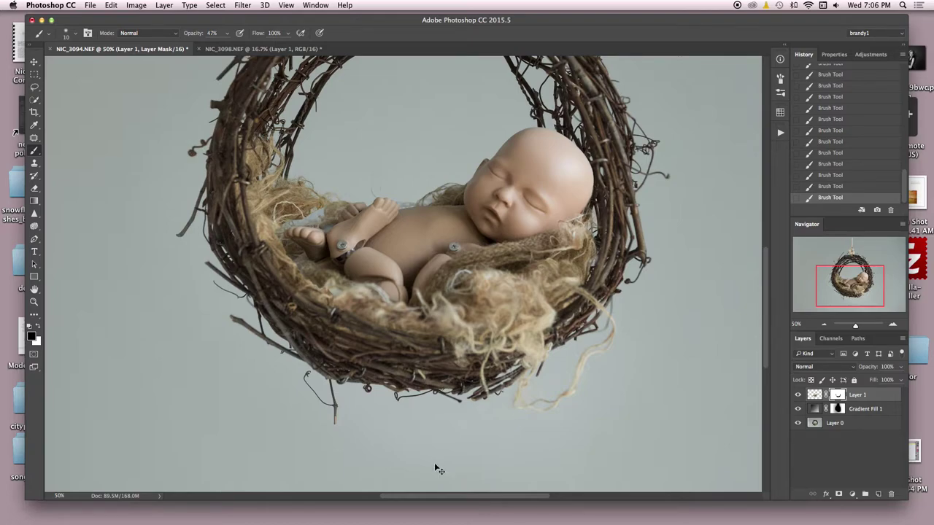
Review the blend, set the brush to 20% opacity, and undo the last three mask strokes
key(super+minus)
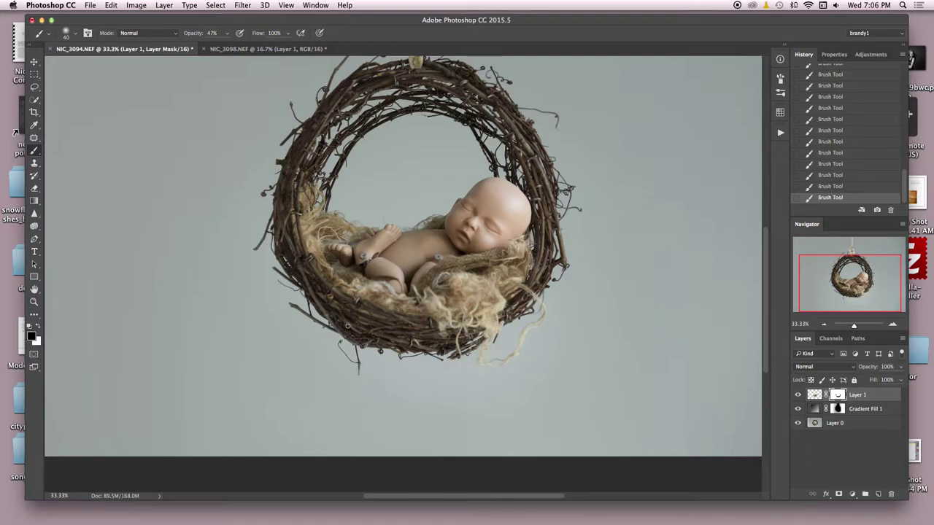
key(super+plus)
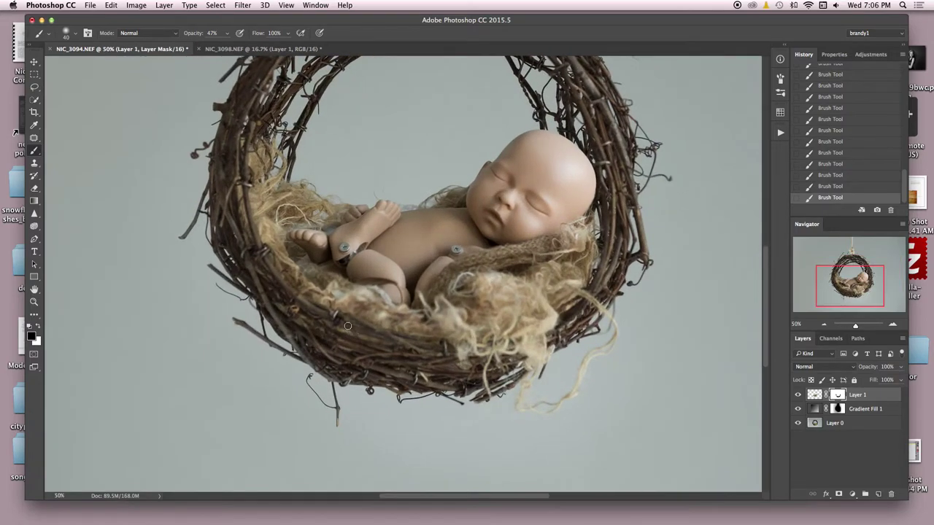
key(bracketleft)
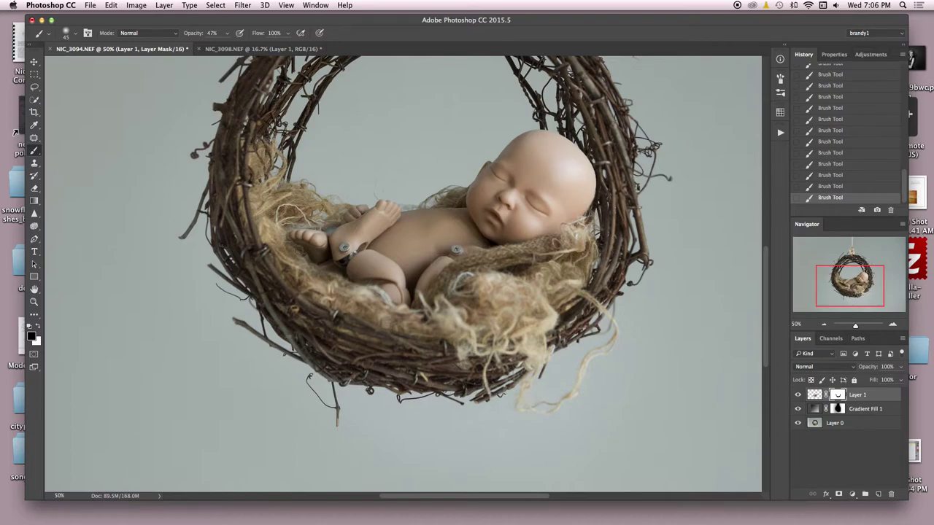
key(bracketleft)
key(bracketleft)
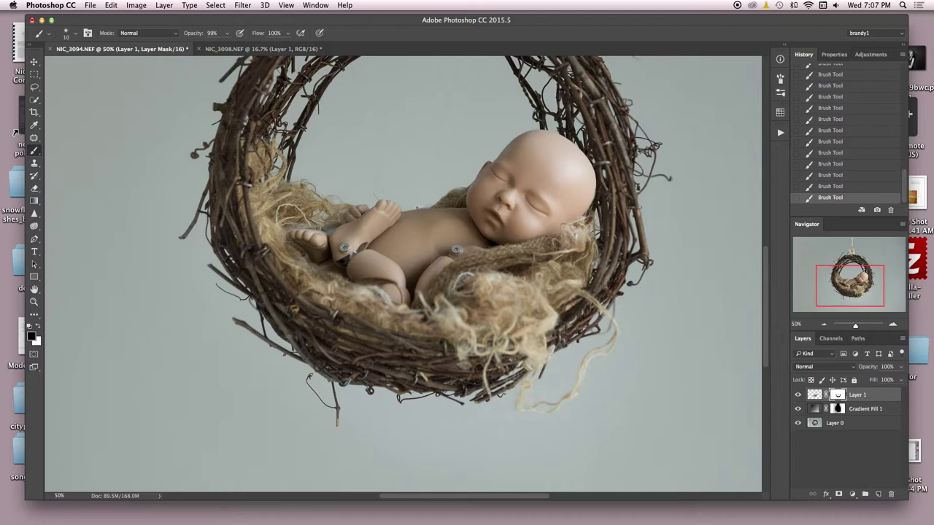
key(bracketright)
key(bracketright)
key(bracketright)
key(2)
key(super+alt+z)
key(super+alt+z)
key(super+alt+z)
Roll Layer 1's mask back to an earlier Brush Tool history state, then toggle Layer 1 to compare
key(super+alt+z)
key(super+alt+z)
key(super+alt+z)
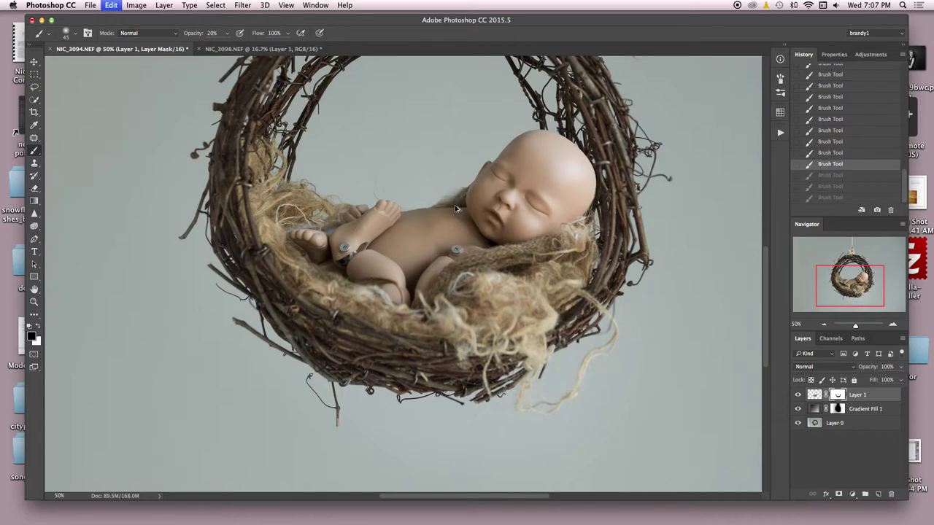
key(super+alt+z)
key(super+alt+z)
key(super+alt+z)
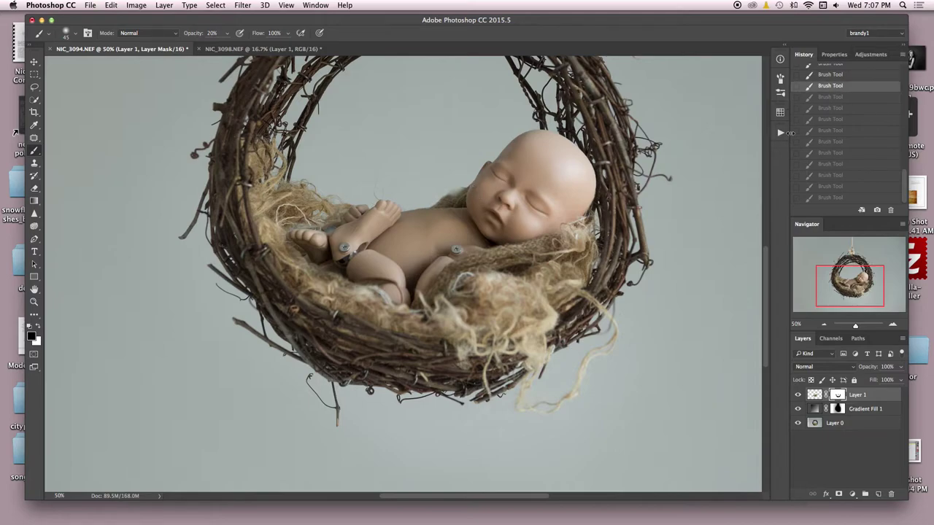
scroll(904, 171, up, 1)
scroll(904, 171, up, 1)
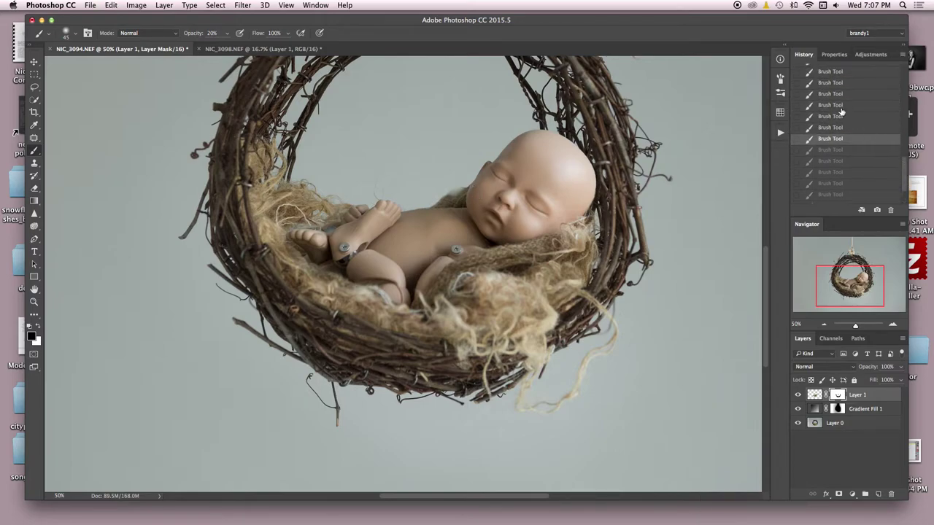
click(842, 106)
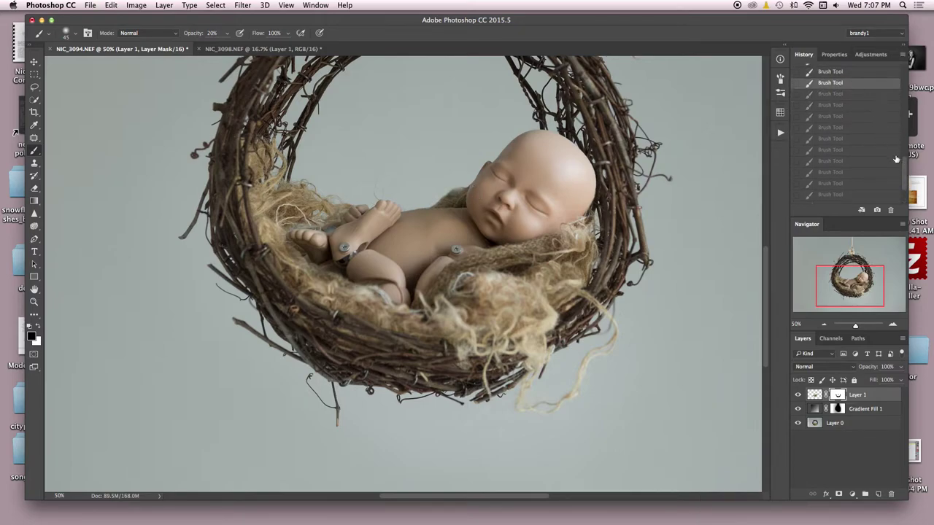
key(shift+super+z)
key(shift+super+z)
key(shift+super+z)
key(shift+super+z)
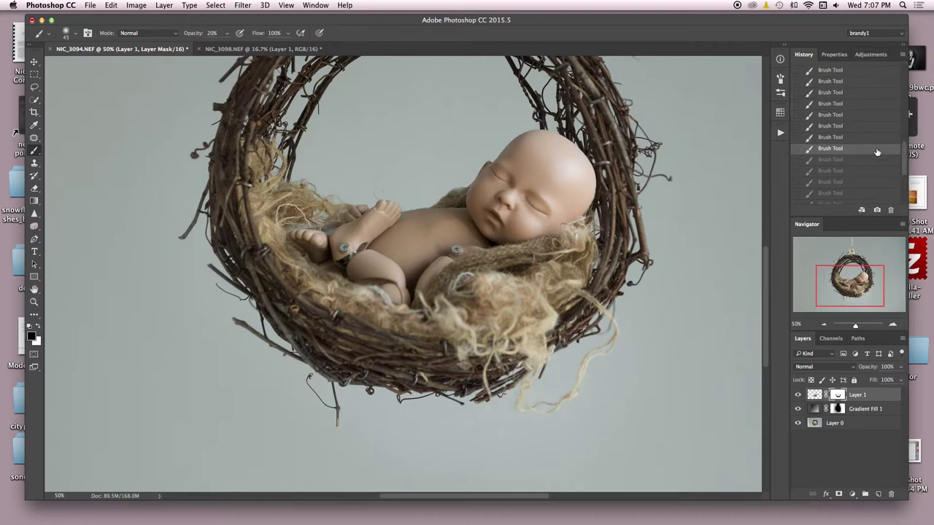
click(837, 127)
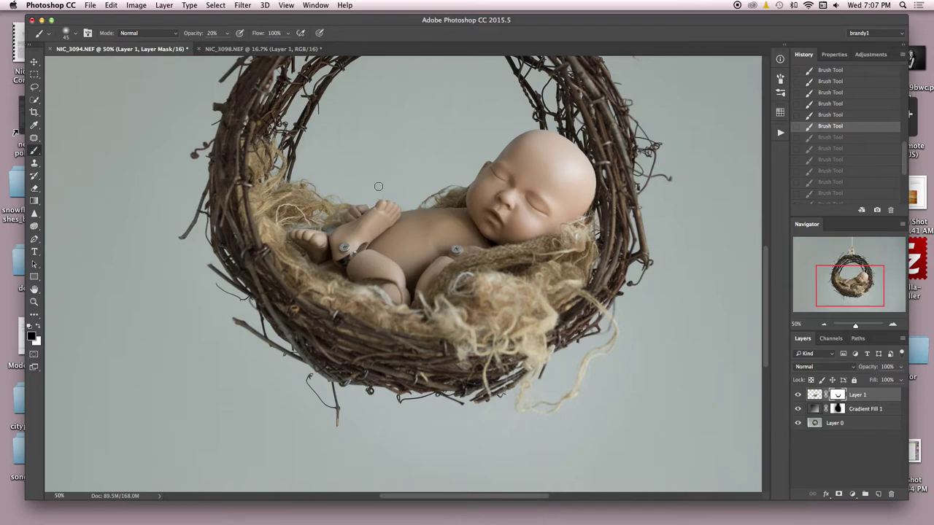
click(798, 395)
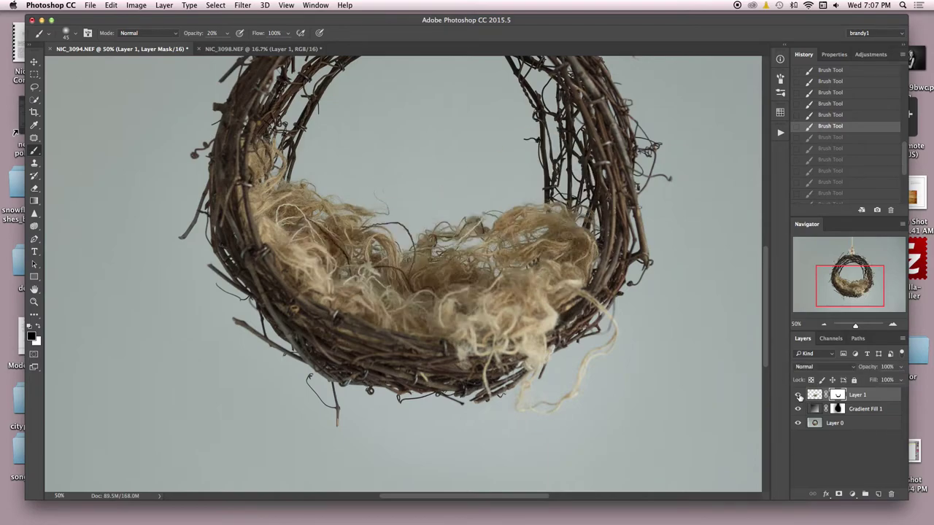
click(798, 395)
Nudge the doll down, then up and left in the nest, toggling Layer 1 to check the placement
key(v)
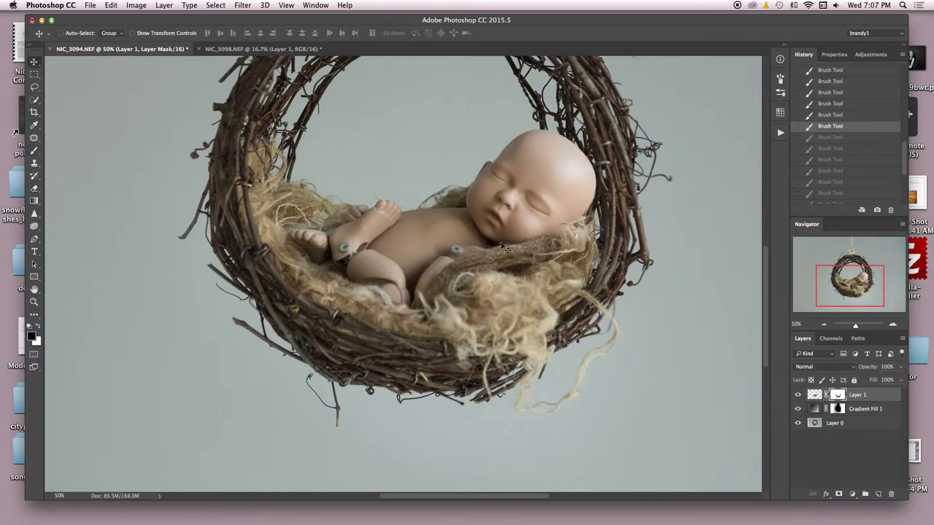
drag(457, 250, 457, 270)
key(super+minus)
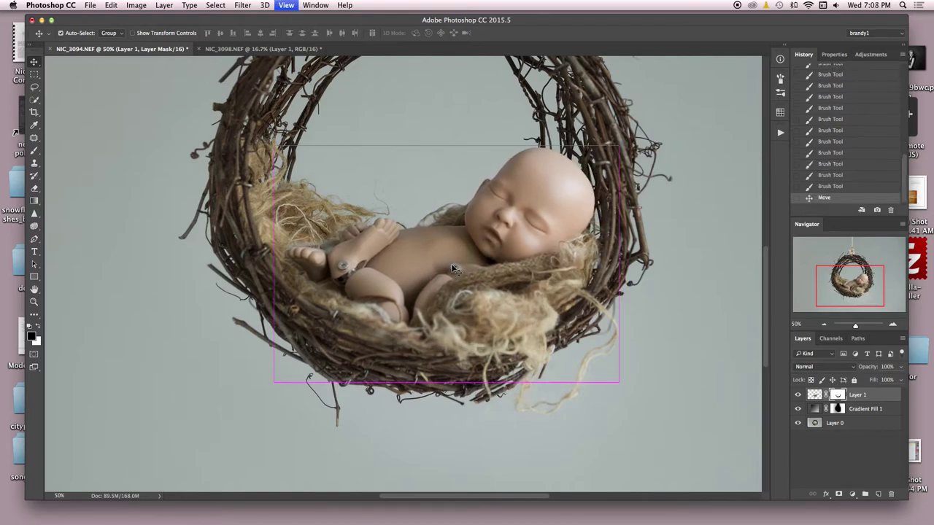
key(super+minus)
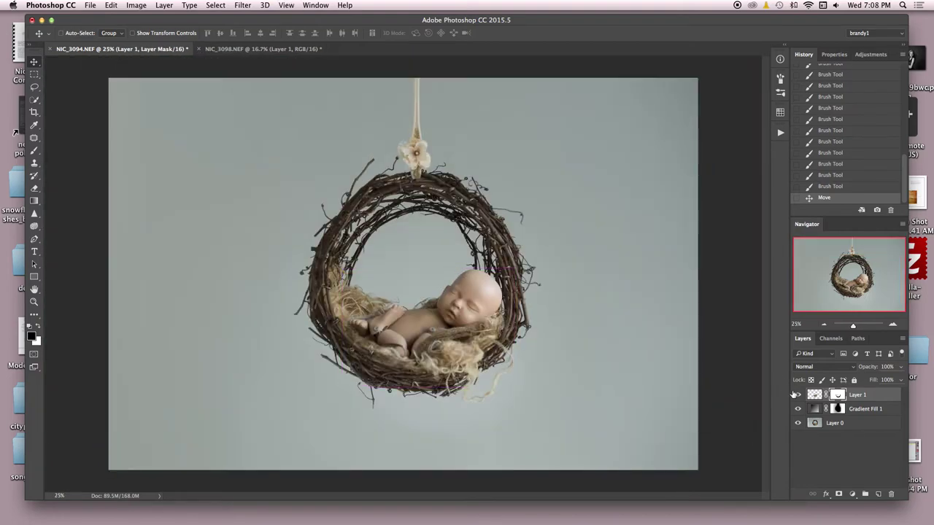
click(797, 396)
click(798, 395)
mouse_move(496, 309)
mouse_down()
mouse_move(512, 299)
mouse_move(485, 303)
mouse_move(487, 288)
mouse_move(499, 294)
mouse_move(489, 313)
mouse_move(491, 292)
mouse_move(501, 291)
mouse_move(491, 300)
mouse_up()
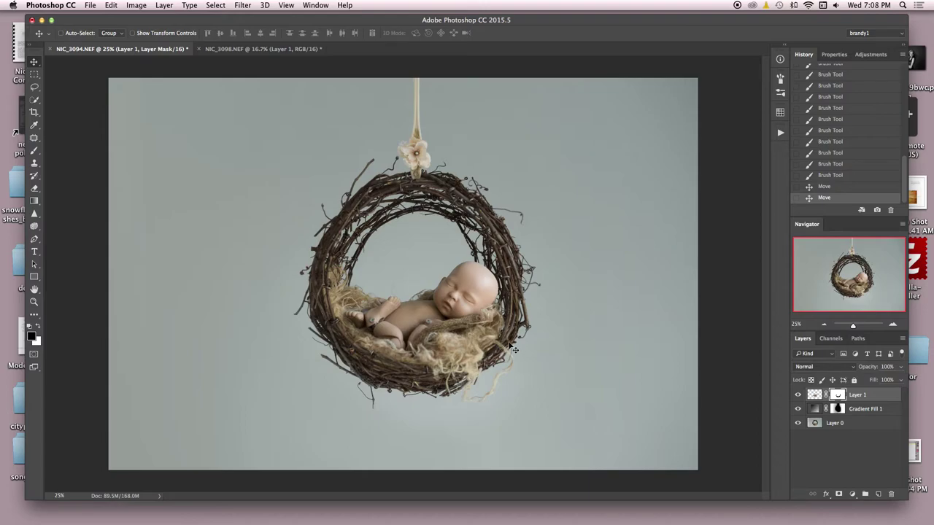
key(super)
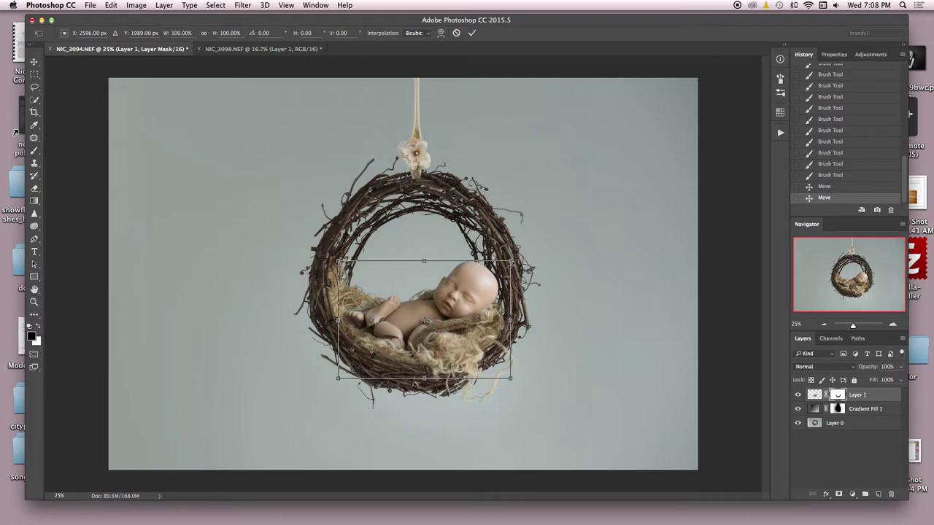
Scale the doll layer up to about 101.5% and commit the Free Transform
mouse_move(513, 259)
mouse_down()
mouse_move(504, 267)
mouse_move(512, 259)
mouse_up()
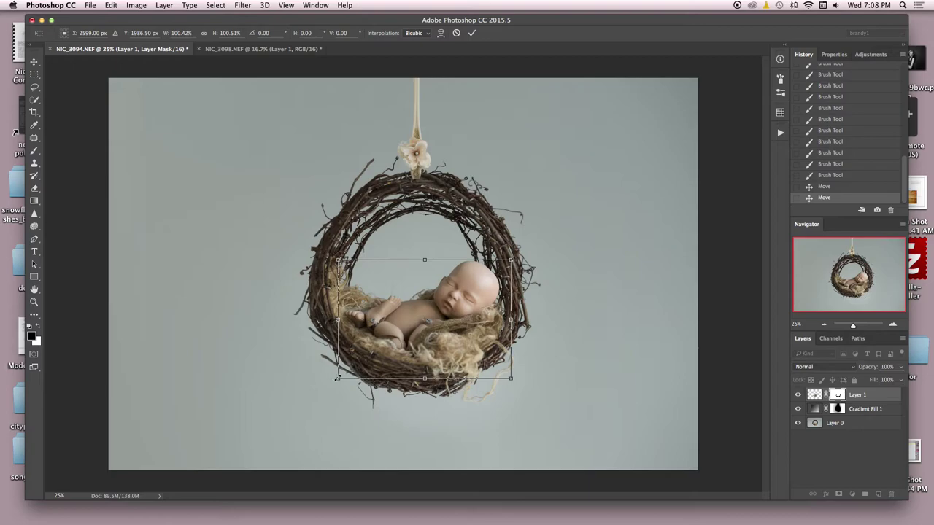
drag(337, 379, 335, 380)
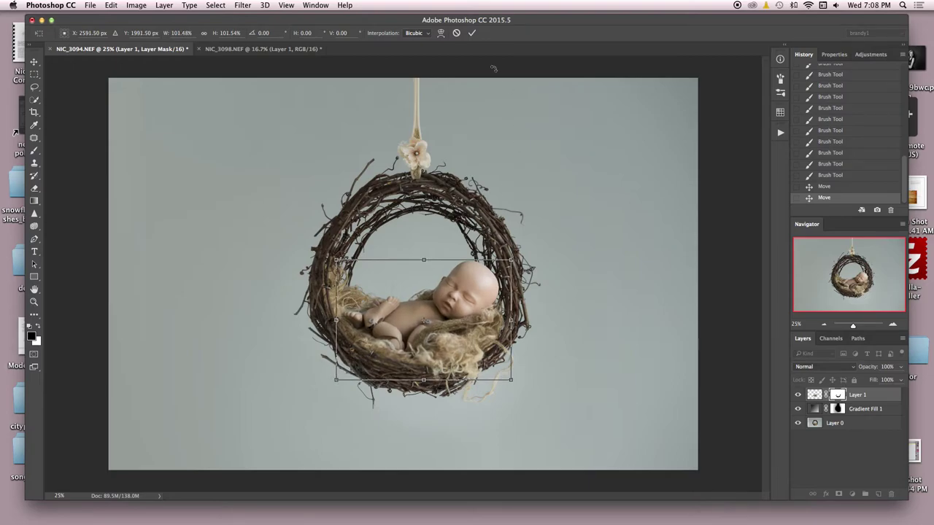
click(472, 33)
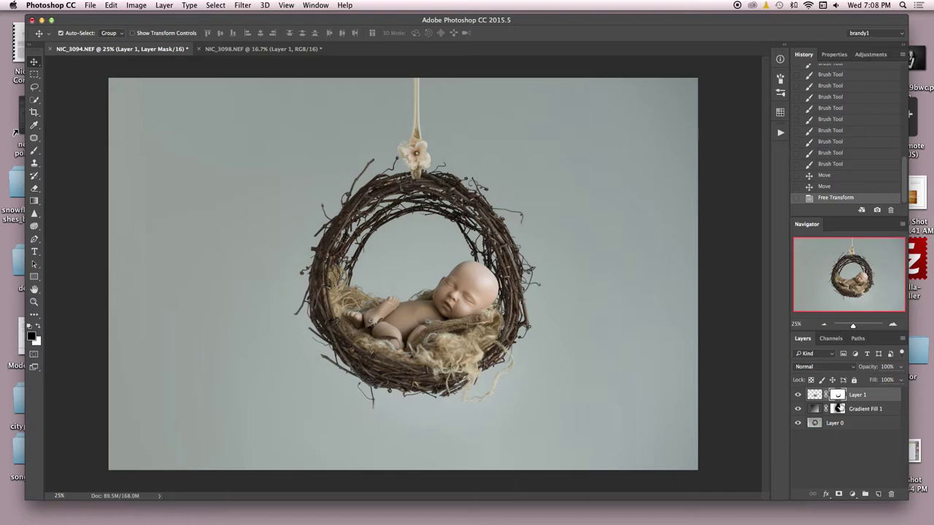
key(super+plus)
key(super+plus)
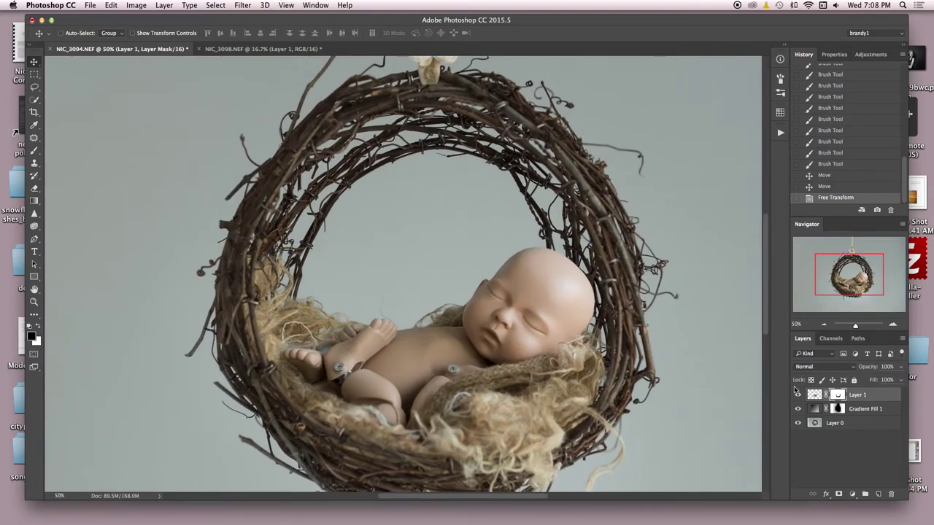
Mask the doll's lower edge into the nest bottom on Layer 1, toggling the layer to check
click(798, 395)
click(798, 394)
click(800, 395)
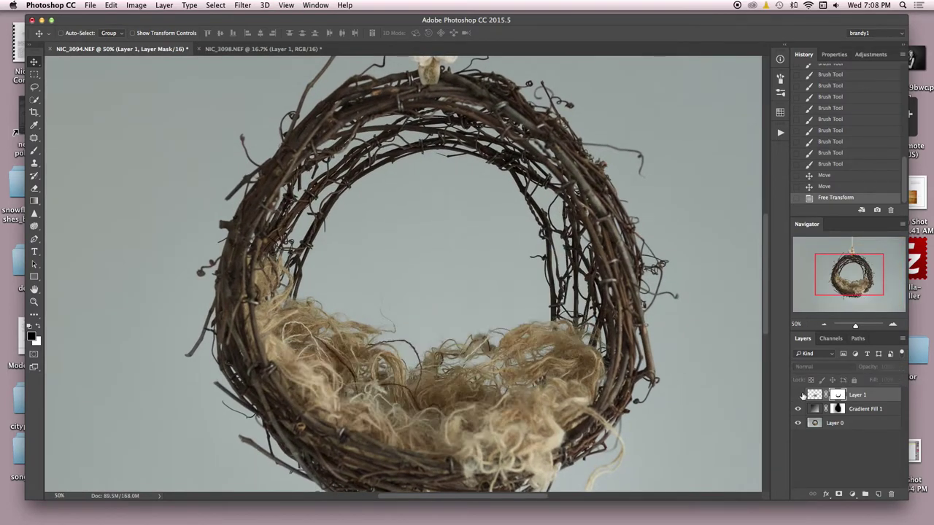
click(798, 394)
click(798, 395)
click(798, 395)
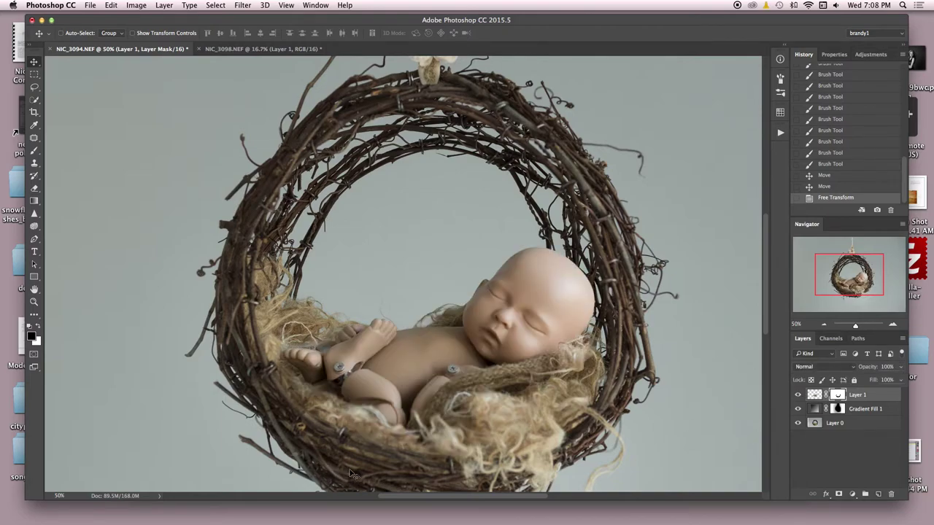
key(b)
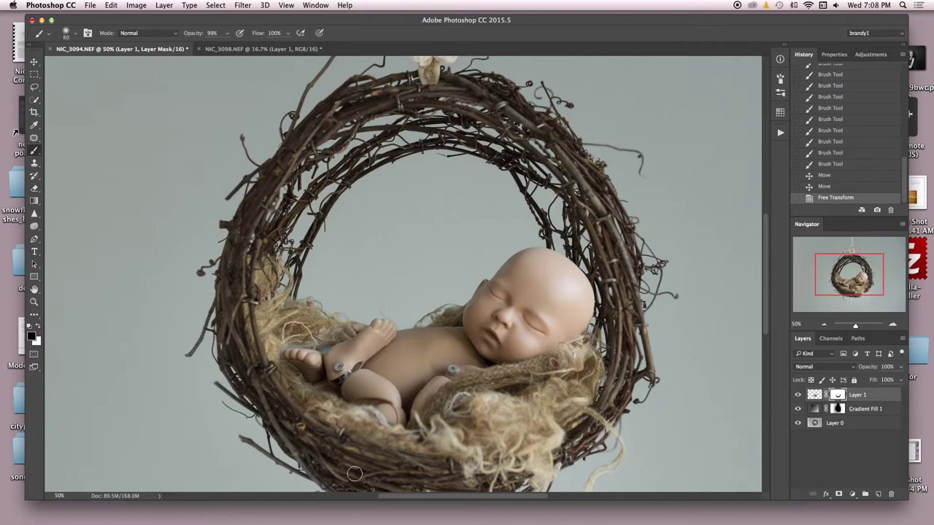
mouse_move(355, 474)
mouse_down()
mouse_move(314, 470)
mouse_move(316, 440)
mouse_up()
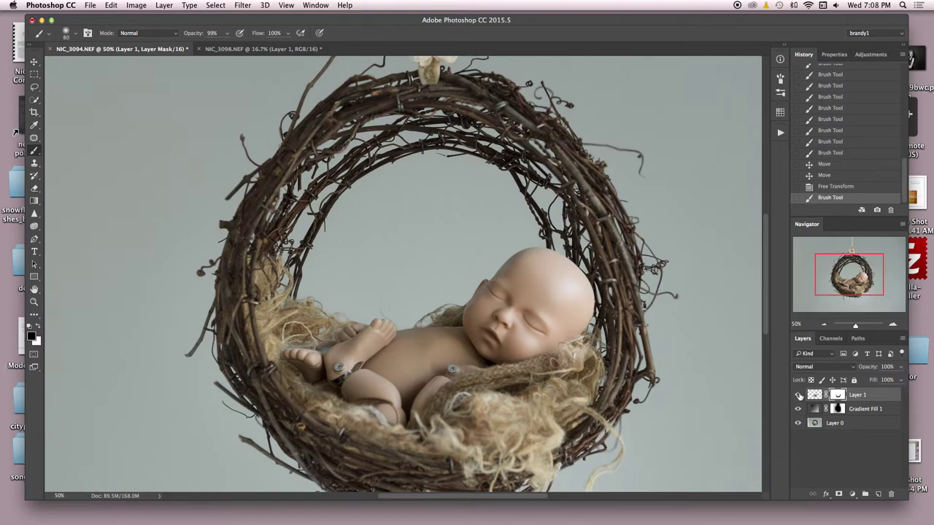
click(798, 395)
click(798, 395)
Paint more of Layer 1's mask across the nest and compare with and without the doll
click(432, 467)
click(393, 458)
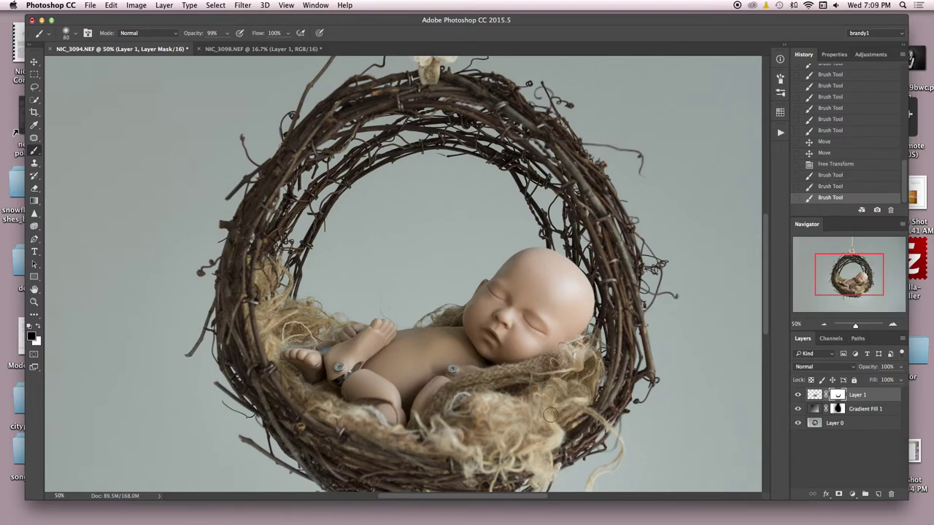
click(798, 395)
click(798, 394)
click(798, 395)
click(798, 395)
Dab the mask around the baby's hand with a smaller brush at 20% opacity
key(2)
key(bracketleft)
key(bracketleft)
key(bracketleft)
click(322, 347)
click(328, 344)
click(328, 344)
click(331, 345)
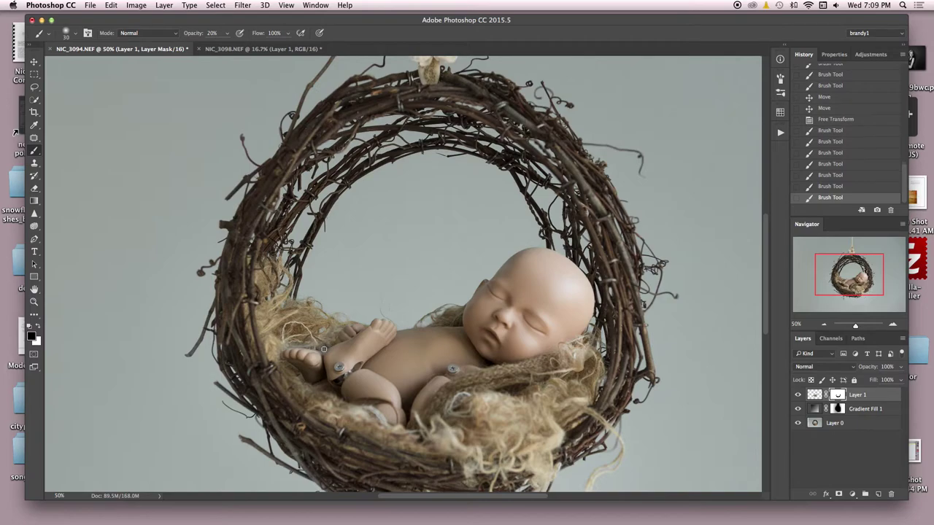
click(314, 348)
click(313, 348)
click(302, 343)
click(301, 343)
click(292, 343)
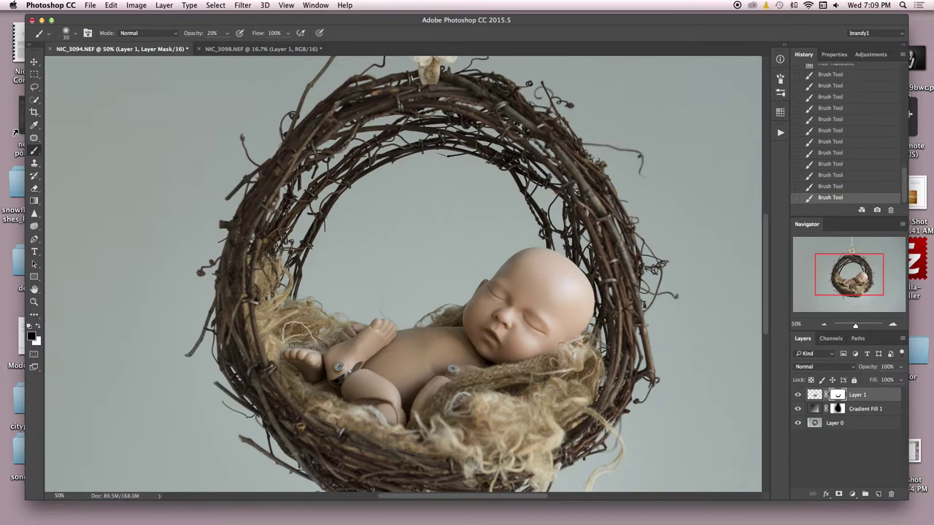
click(284, 346)
Check the blend by toggling the doll layer, then merge all visible layers into Layer 1
click(797, 395)
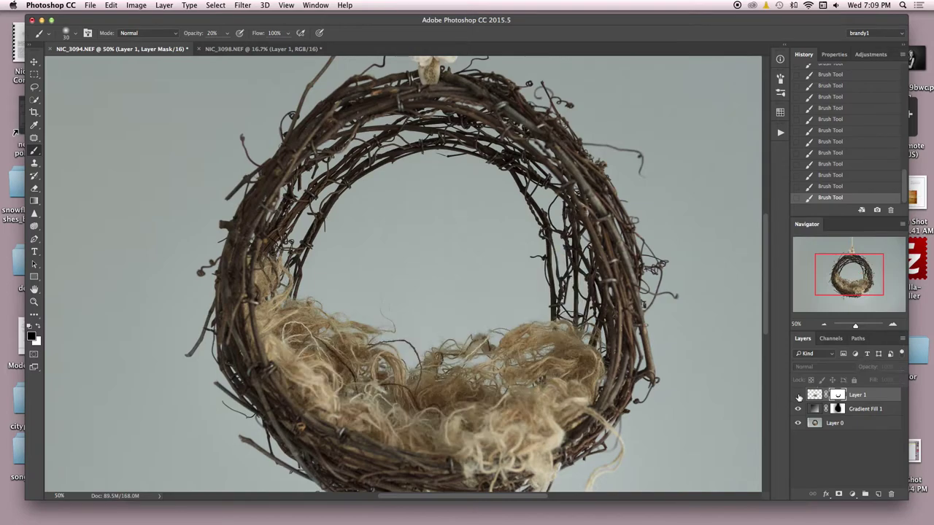
click(797, 395)
click(797, 396)
click(797, 396)
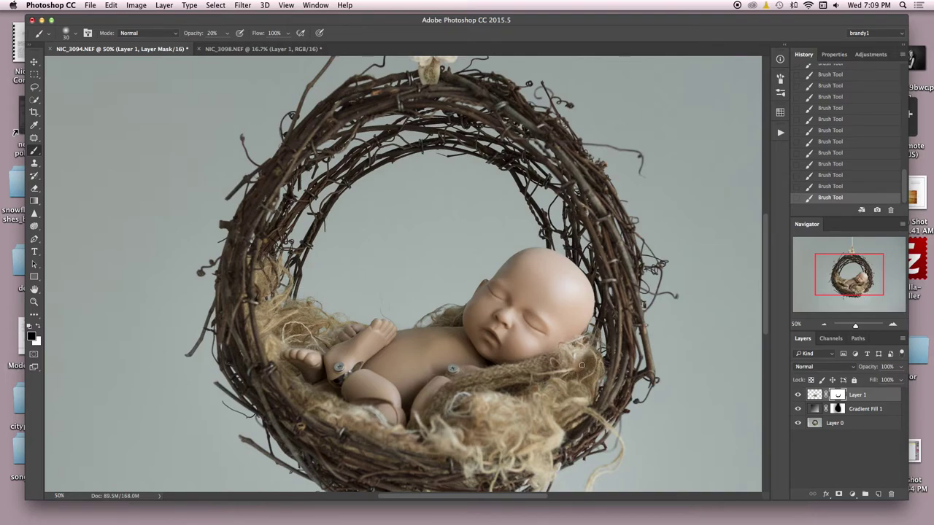
click(797, 396)
click(798, 397)
click(797, 396)
click(797, 396)
click(797, 396)
click(798, 396)
key(super+shift+e)
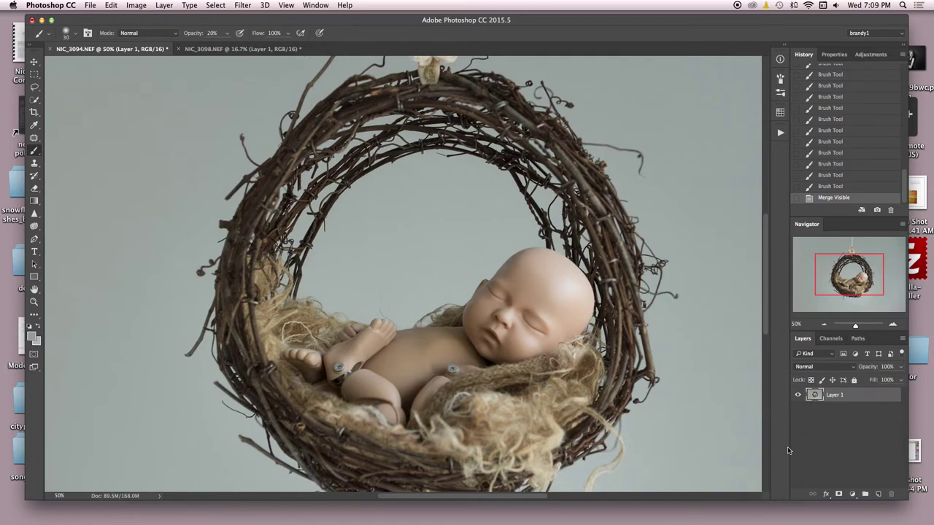
Duplicate Layer 1 and clone-stamp away flaws inside the nest on the copy
drag(868, 399, 880, 494)
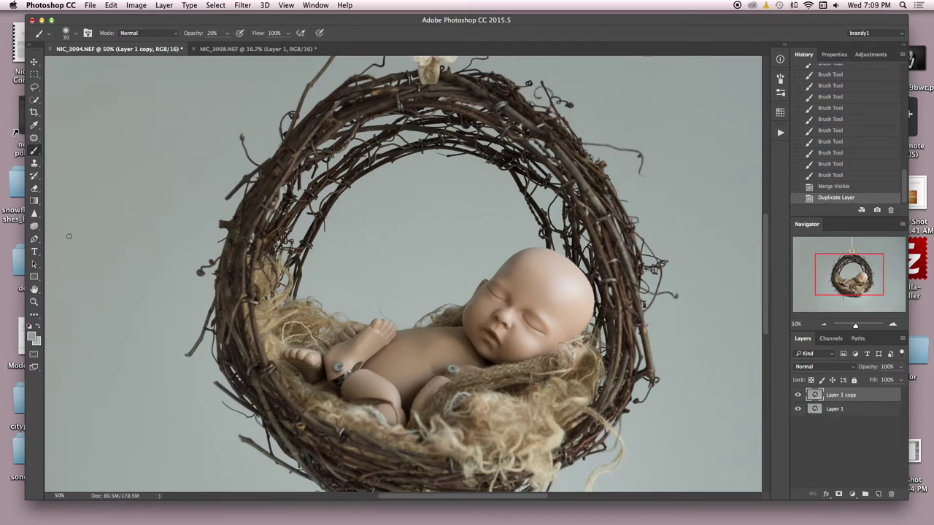
click(34, 163)
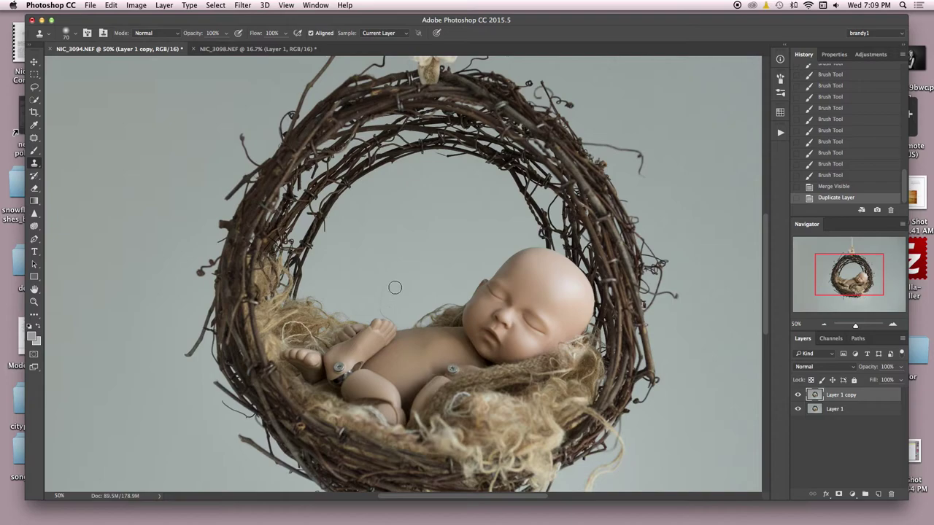
alt+click(397, 275)
drag(388, 287, 379, 296)
click(406, 284)
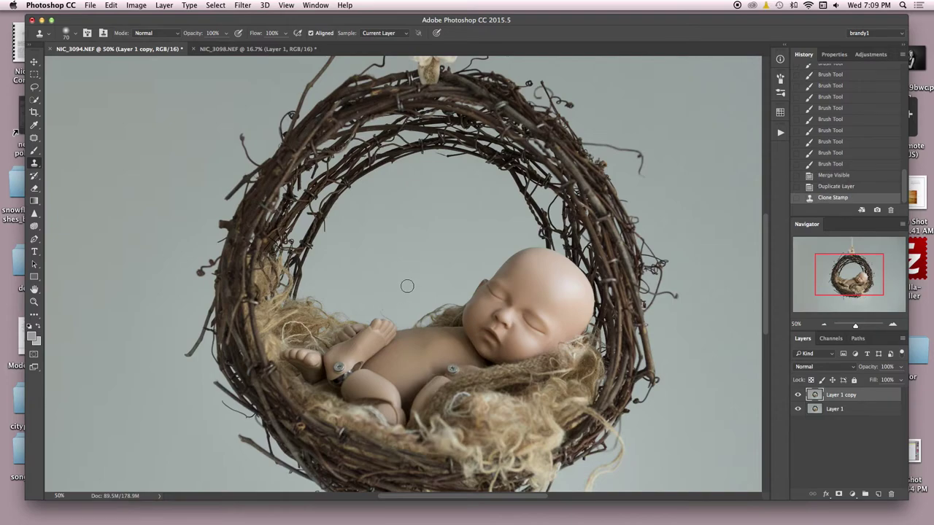
click(382, 304)
click(379, 303)
click(380, 297)
Clone away the flaws near the baby's arm on Layer 1 copy
click(380, 297)
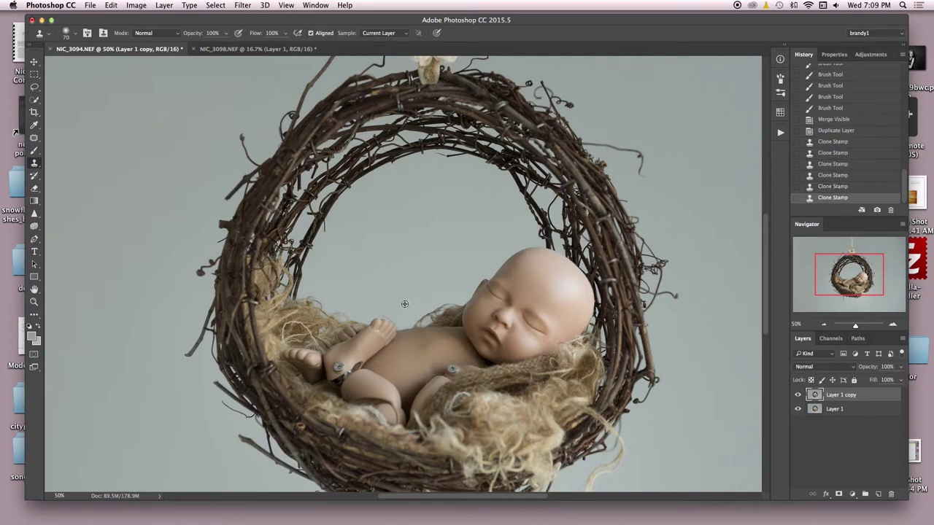
click(402, 299)
click(396, 308)
click(382, 305)
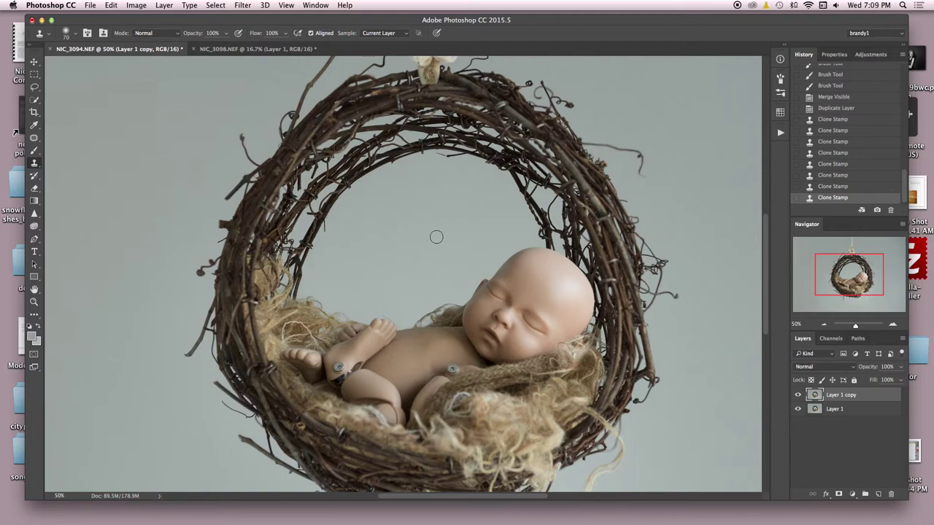
Zoom out and toggle Layer 1 copy to compare before and after retouching
key(super+minus)
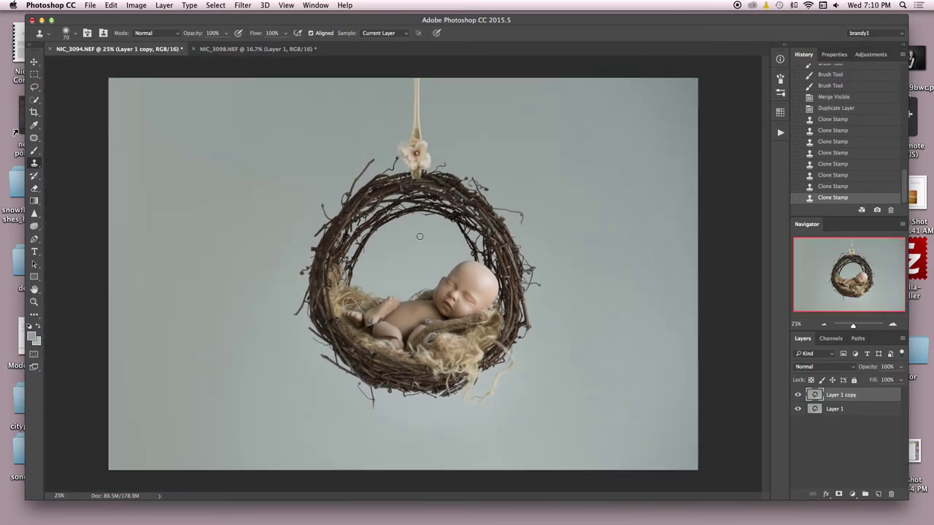
click(797, 396)
click(797, 396)
click(798, 395)
click(798, 396)
click(798, 394)
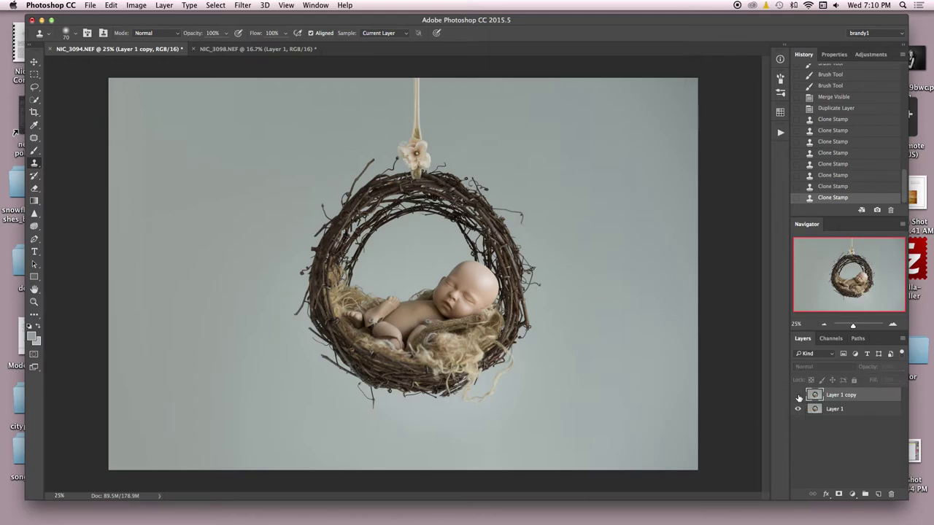
click(798, 395)
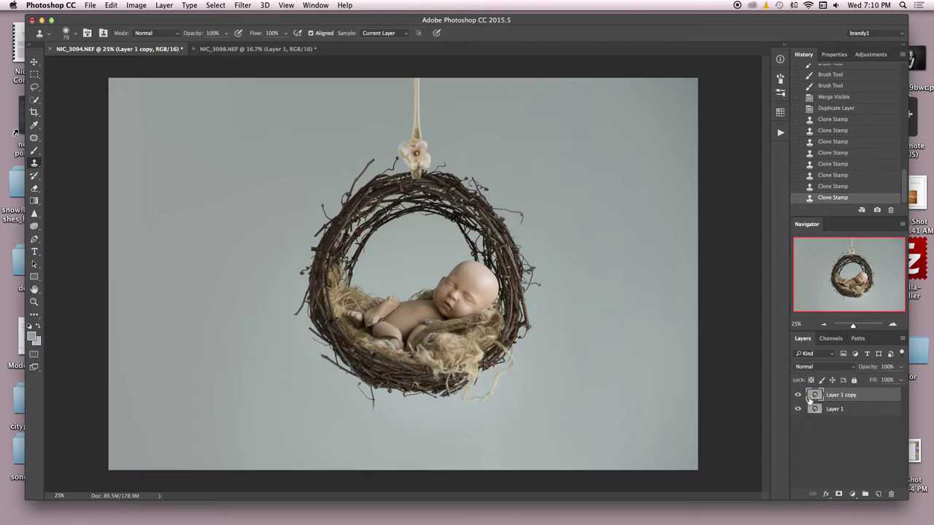
click(36, 88)
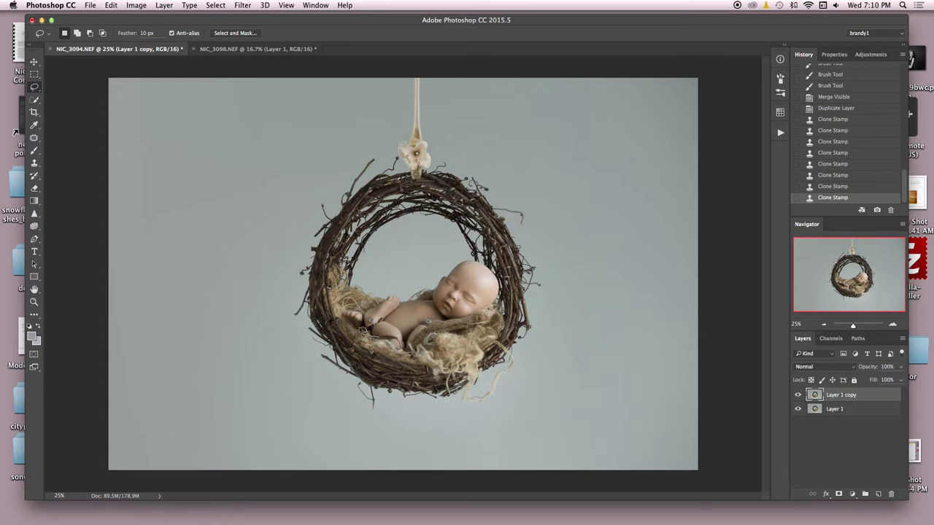
Lasso the baby's feet, darken them with a Curves 1 adjustment, and compare the result
mouse_move(362, 331)
mouse_down()
mouse_move(346, 321)
mouse_move(378, 349)
mouse_move(399, 352)
mouse_move(374, 338)
mouse_up()
click(872, 54)
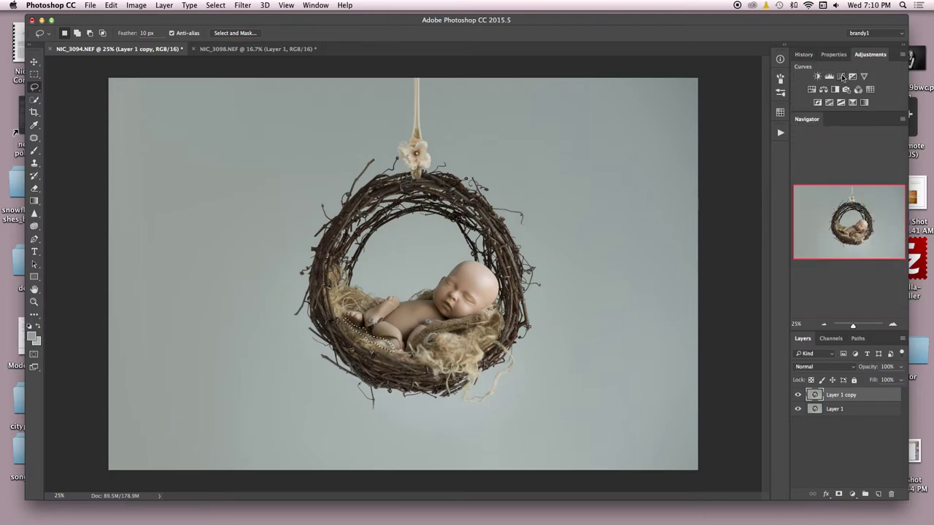
click(842, 77)
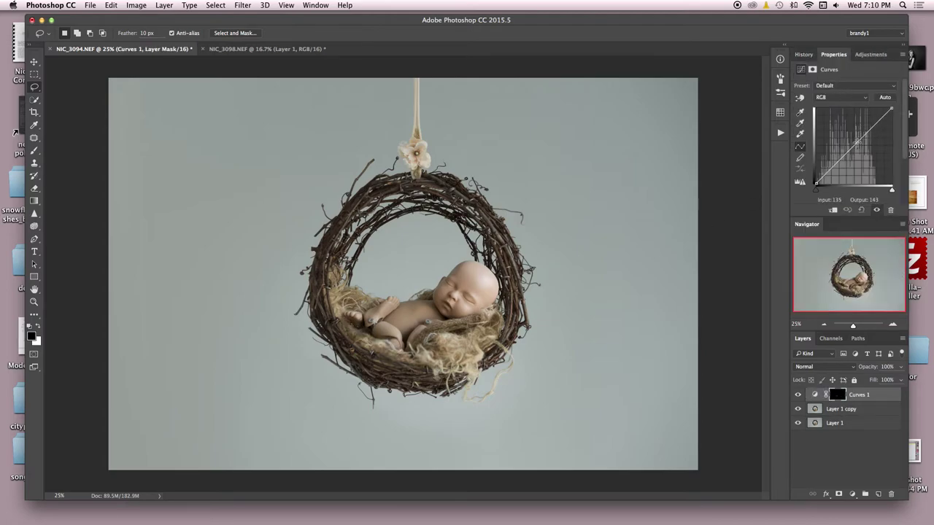
drag(856, 143, 862, 153)
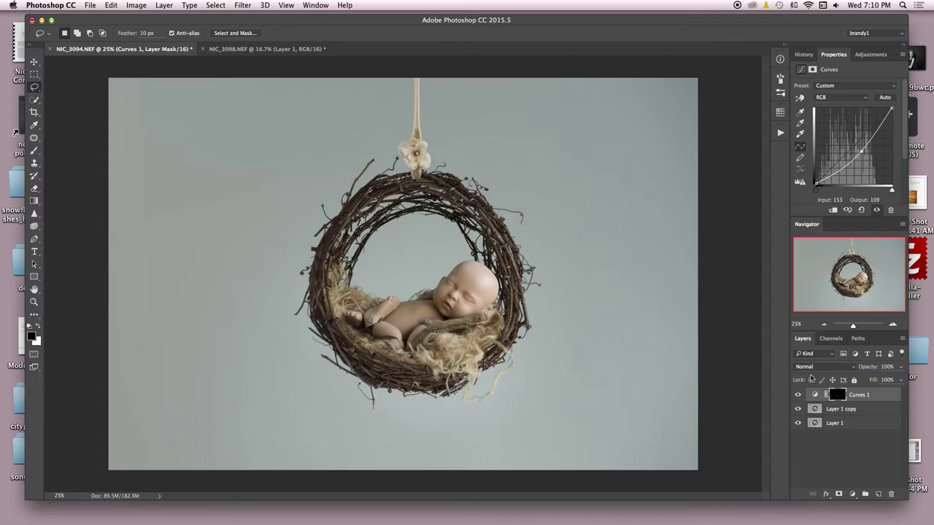
click(800, 397)
click(799, 397)
click(799, 397)
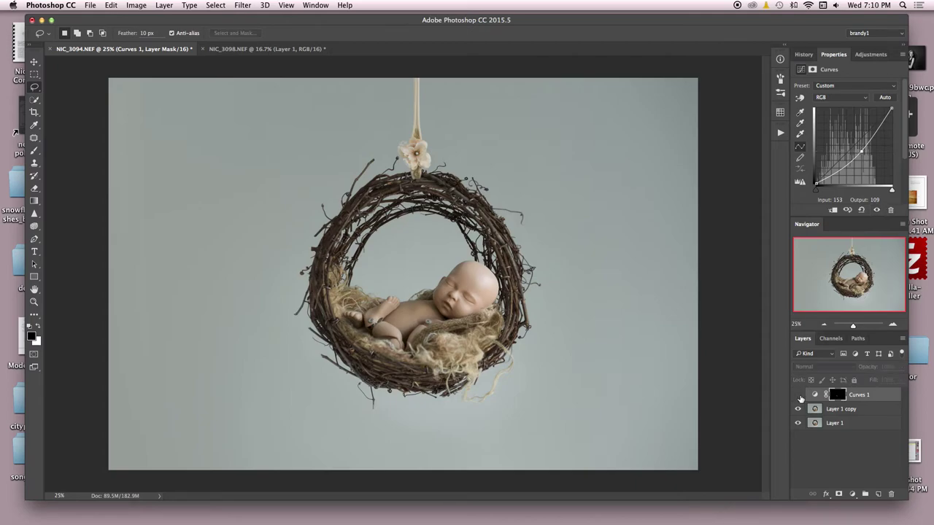
click(799, 396)
click(799, 398)
click(799, 398)
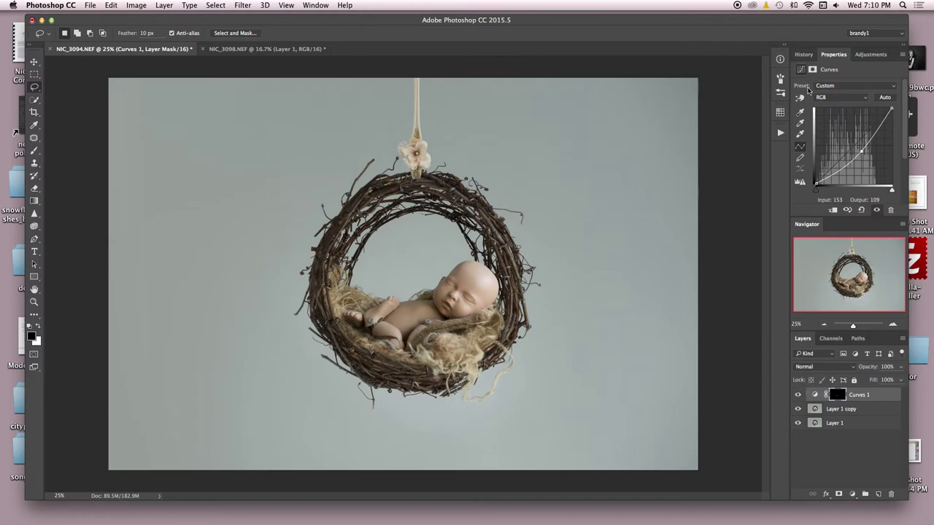
Feather the Curves 1 mask to 2.3 px and lasso the baby's legs
click(813, 70)
mouse_move(799, 157)
mouse_down()
mouse_move(828, 161)
mouse_move(809, 162)
mouse_up()
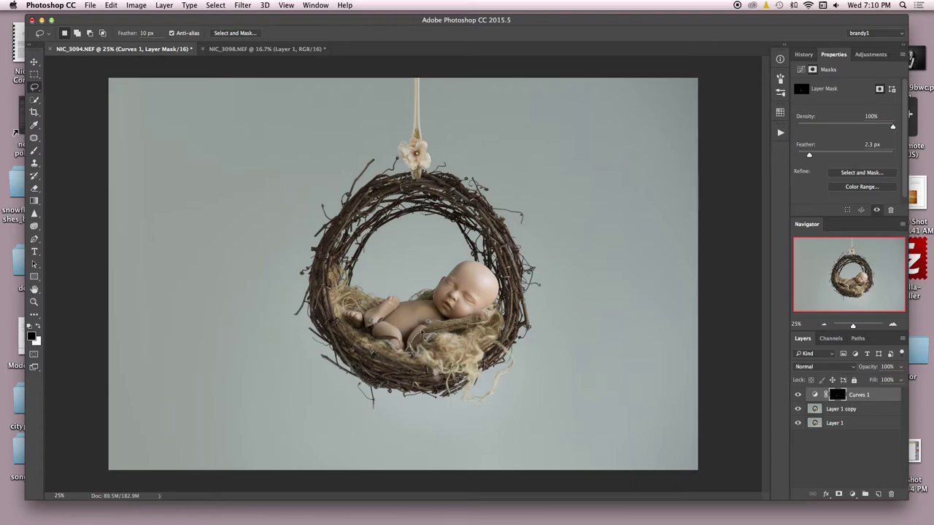
mouse_move(439, 330)
mouse_down()
mouse_move(416, 354)
mouse_move(391, 357)
mouse_move(401, 349)
mouse_up()
Darken the legs with a Curves 2 adjustment and feather its mask to 3.9 px
click(870, 54)
click(843, 79)
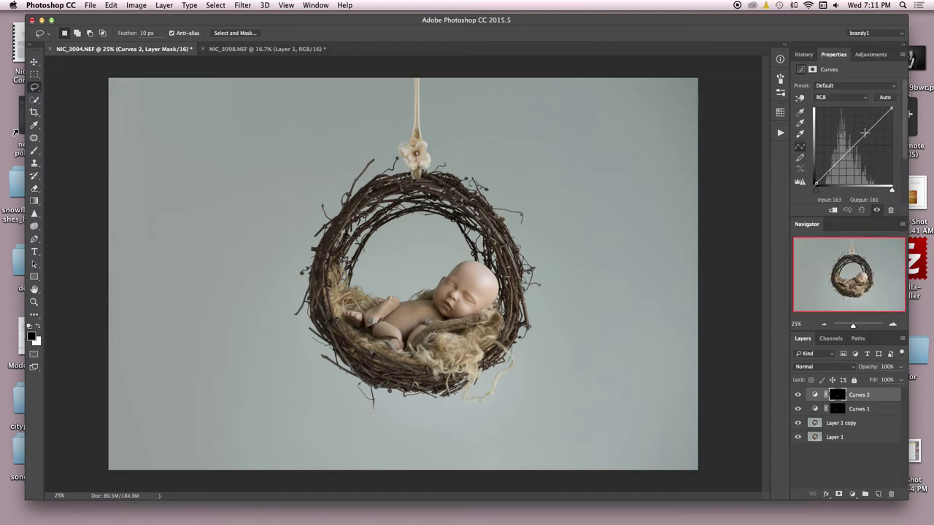
drag(860, 138, 858, 148)
click(812, 69)
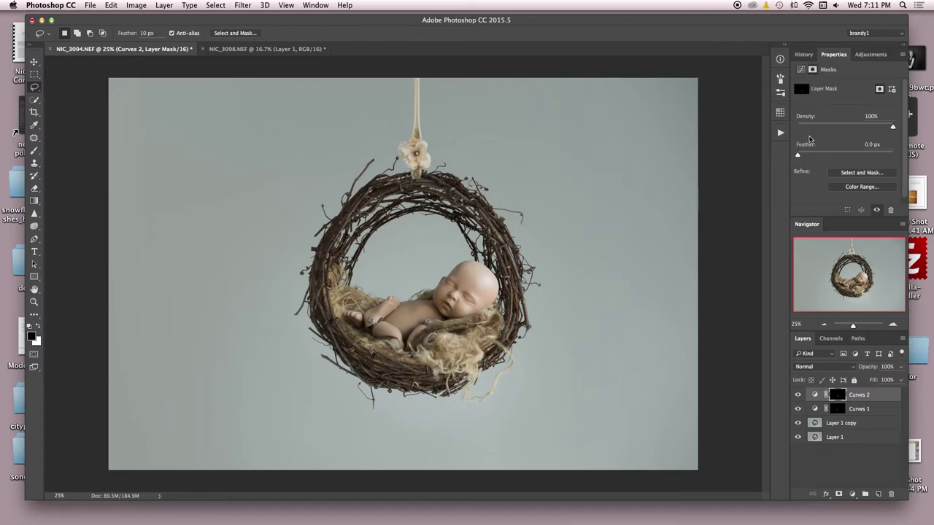
drag(798, 157, 818, 156)
shift+click(878, 410)
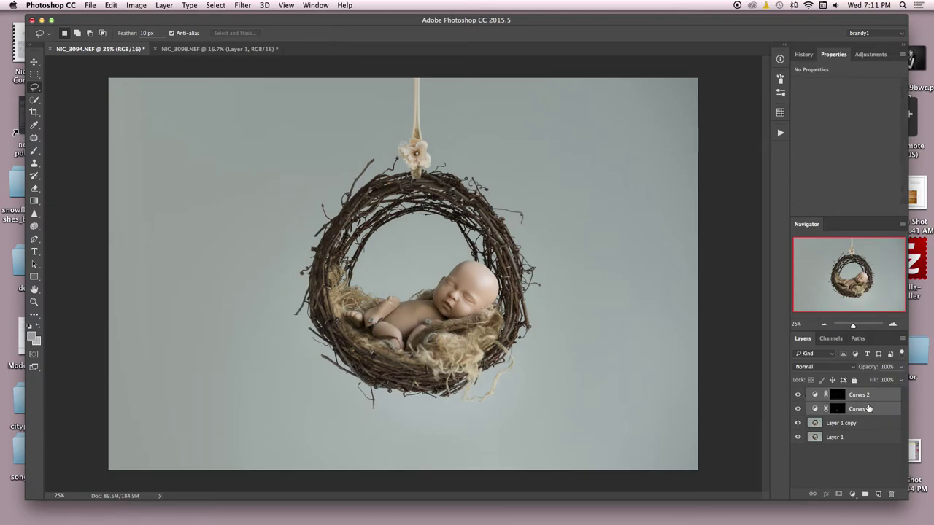
Group Curves 1 and Curves 2 into Group 1 and toggle it to compare before and after
key(super+g)
click(798, 394)
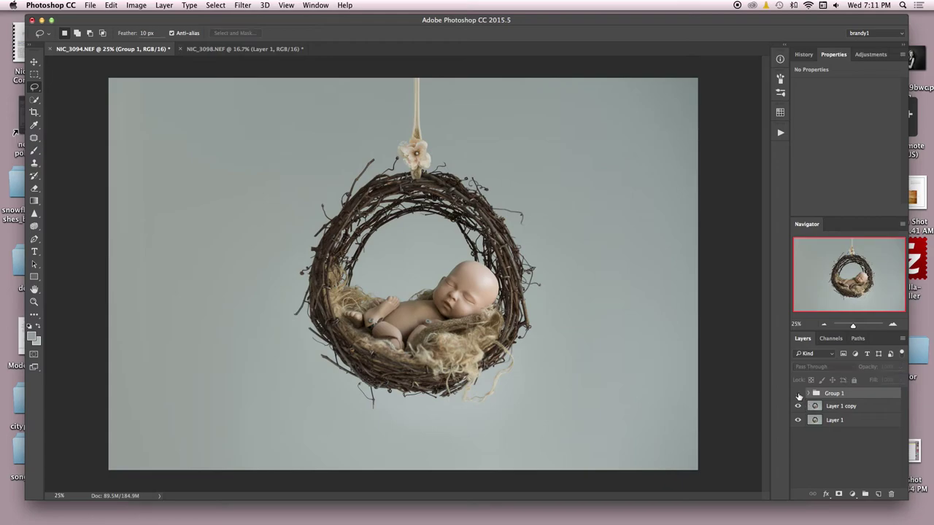
click(797, 394)
click(798, 395)
click(797, 394)
click(798, 395)
click(797, 395)
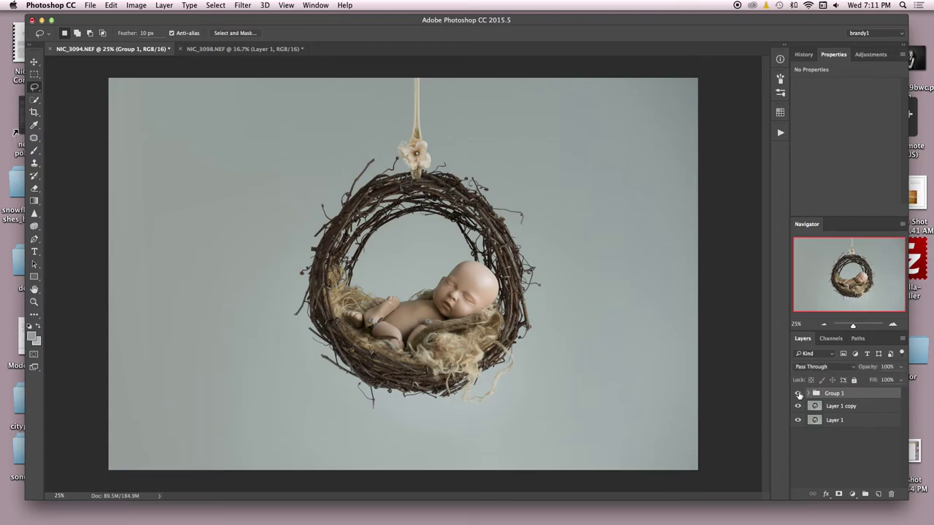
click(797, 395)
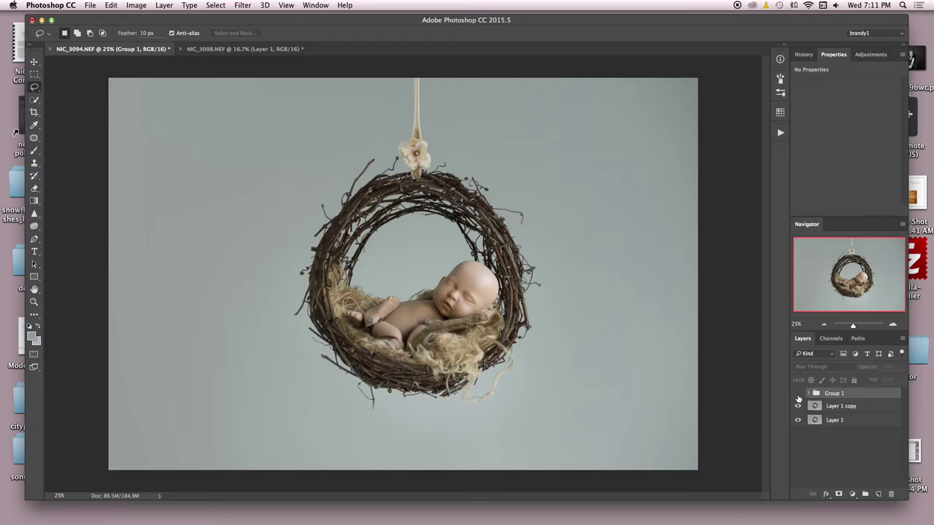
click(797, 395)
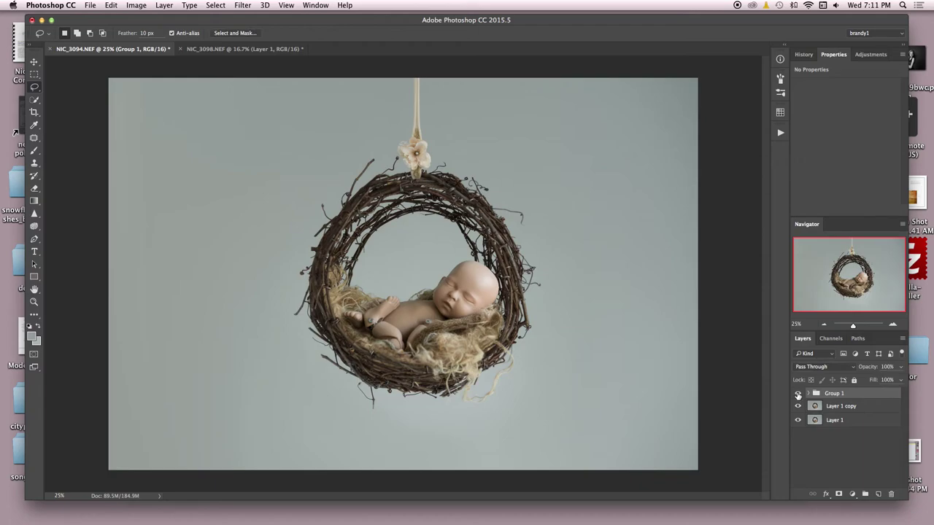
click(798, 395)
click(797, 395)
click(798, 395)
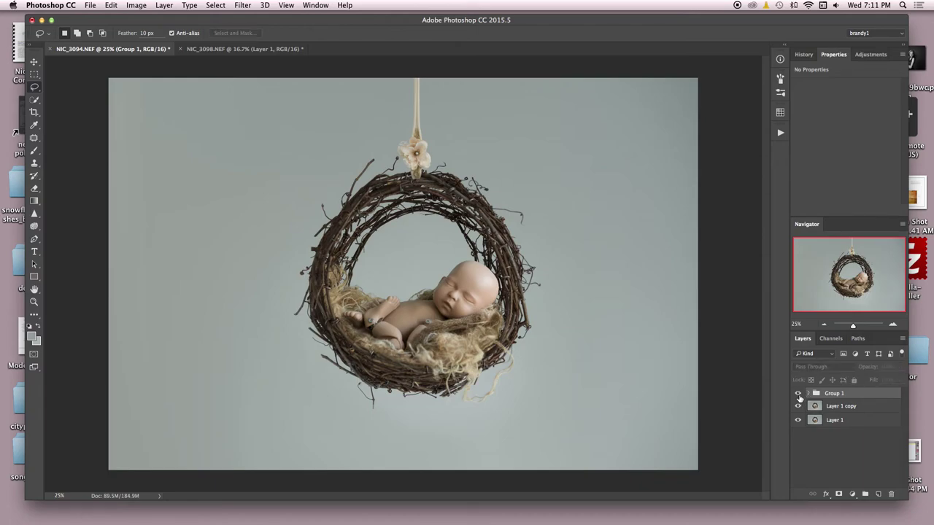
click(798, 394)
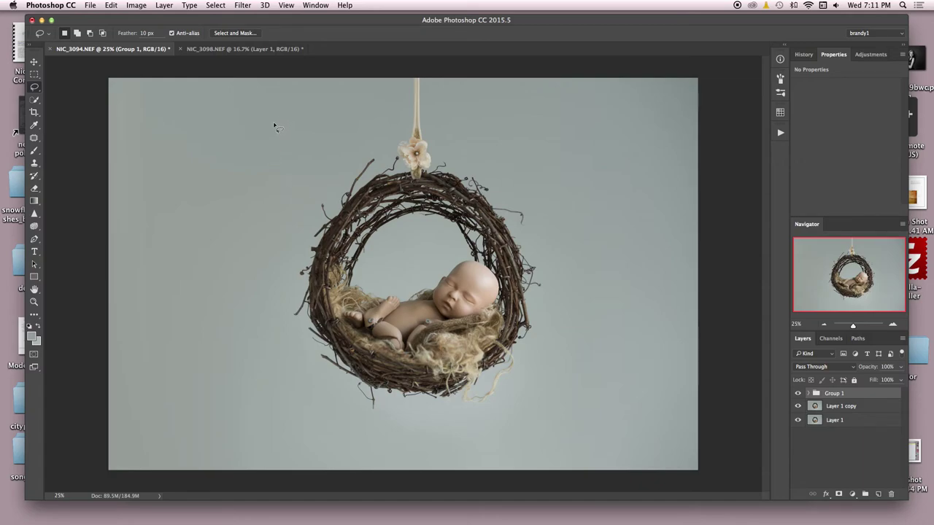
Revert to the NIC_3094.NEF history snapshot, compare both documents, then restore the first Brush Tool state
click(803, 54)
drag(905, 183, 908, 61)
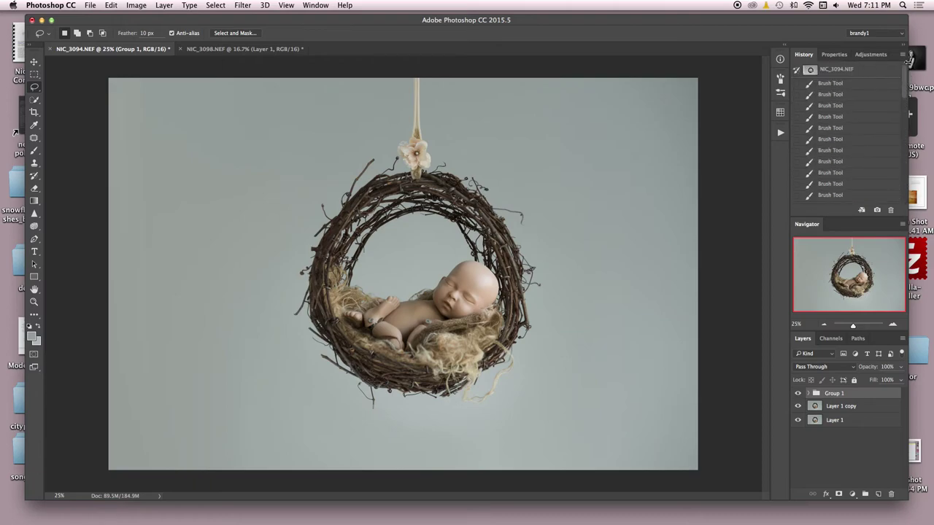
click(863, 71)
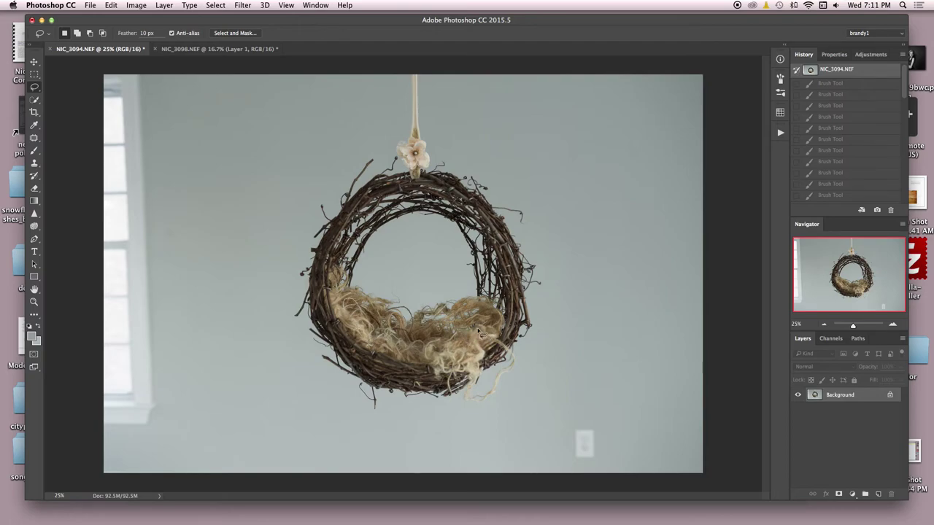
click(243, 50)
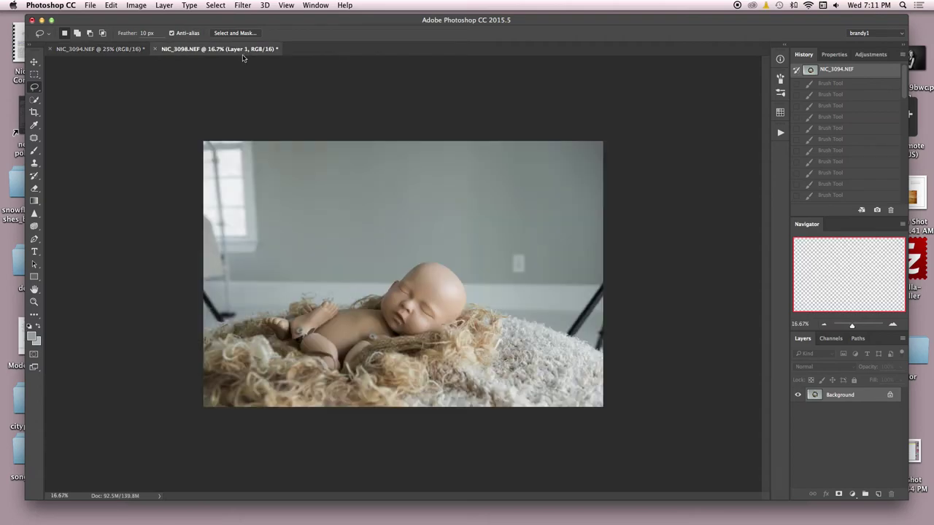
click(137, 50)
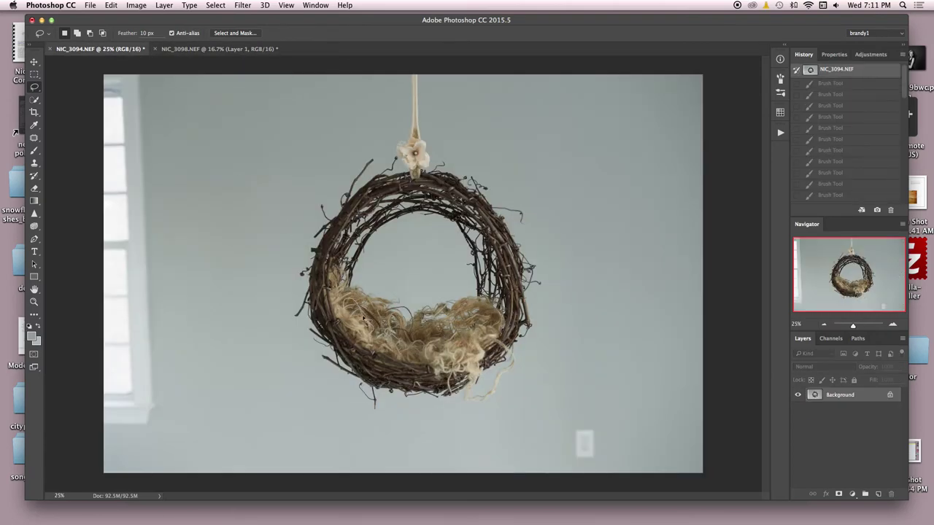
click(246, 50)
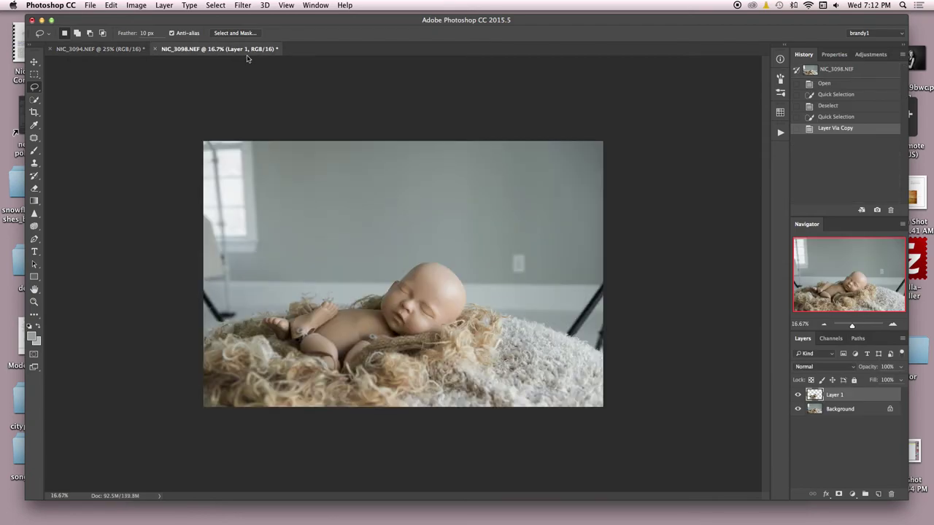
click(139, 49)
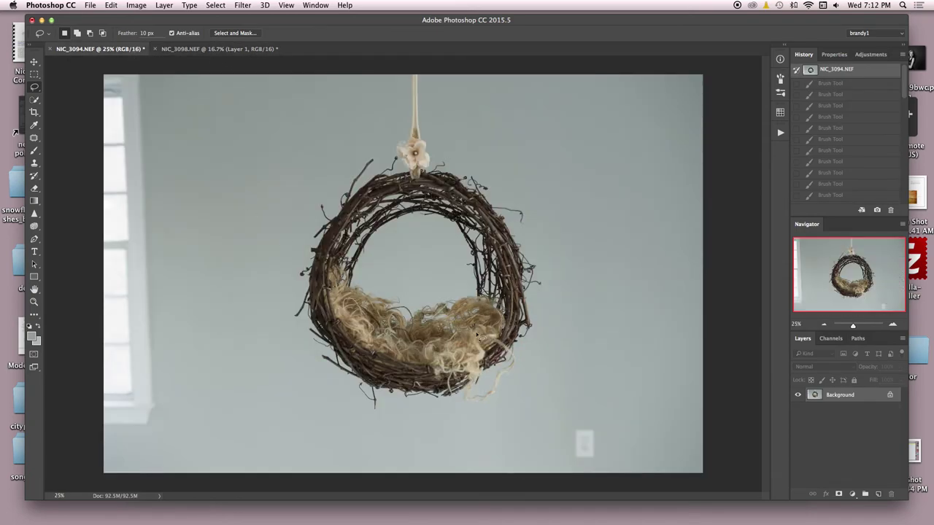
click(849, 86)
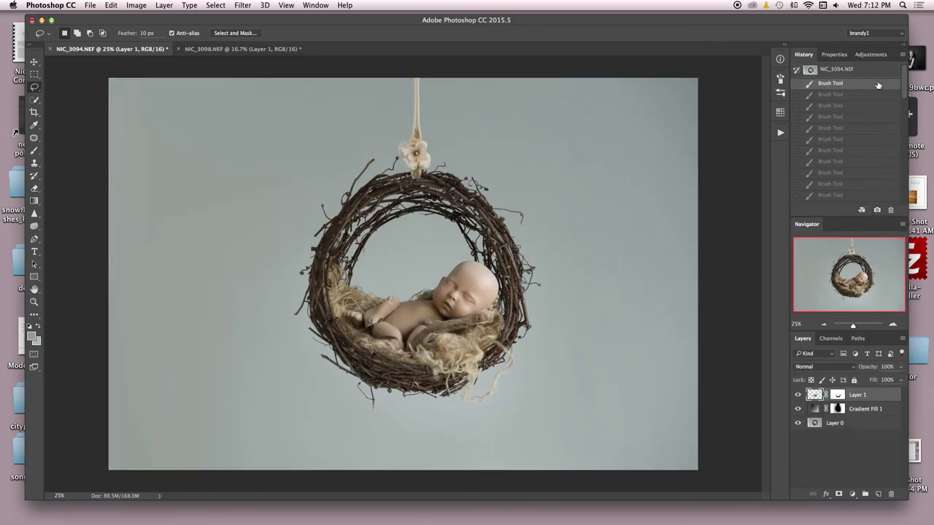
Alternate between the NIC_3094.NEF snapshot and Snapshot 1 in History to compare before and after
scroll(908, 77, down, 3)
scroll(906, 194, up, 3)
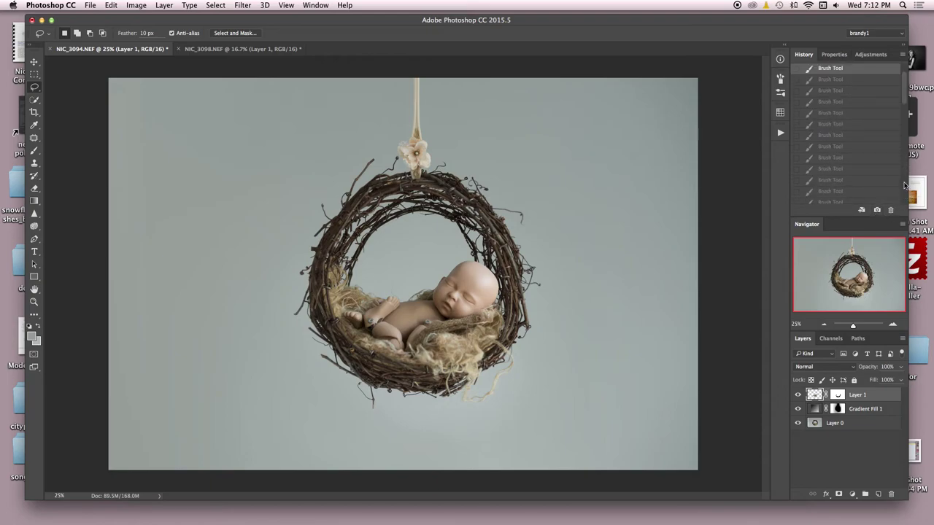
scroll(905, 97, up, 3)
click(866, 71)
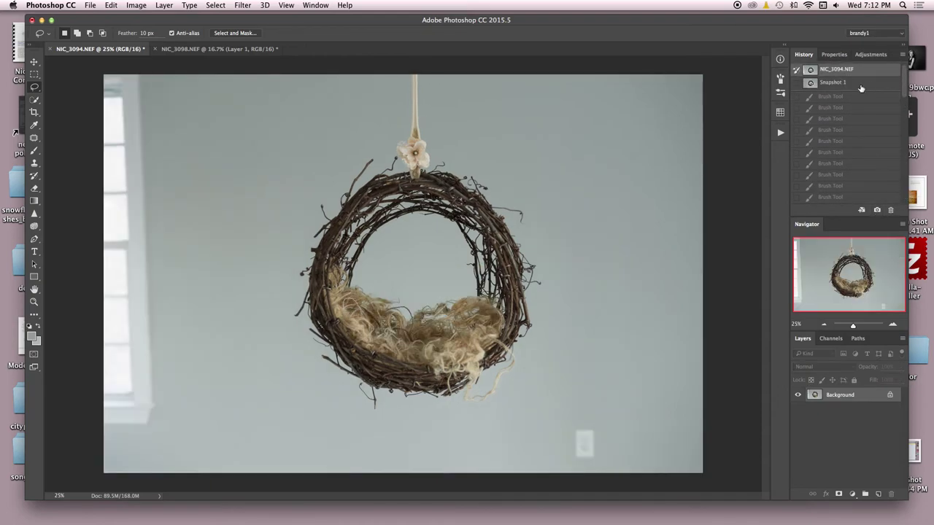
click(861, 88)
click(864, 70)
click(858, 88)
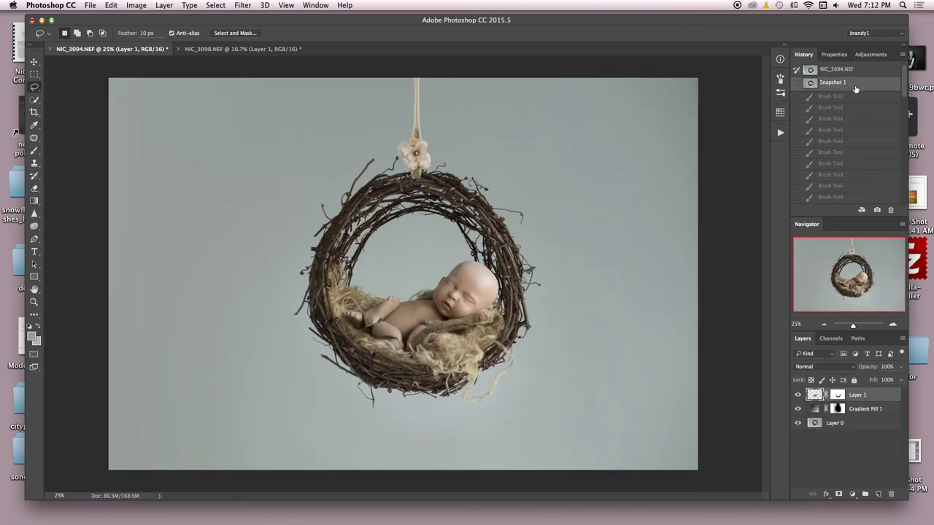
click(860, 70)
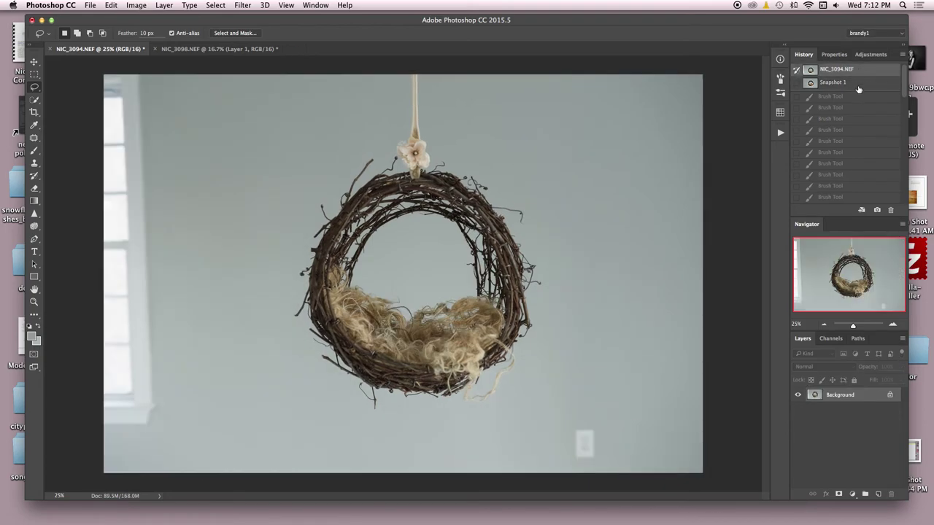
click(858, 87)
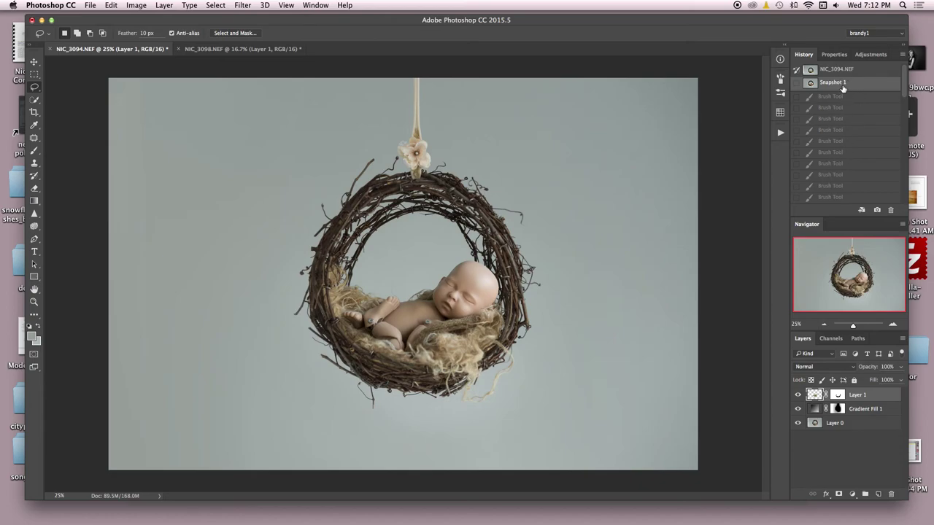
View the doll source photo, then revert the nest document to the original empty-nest photo
click(194, 49)
click(157, 49)
click(868, 70)
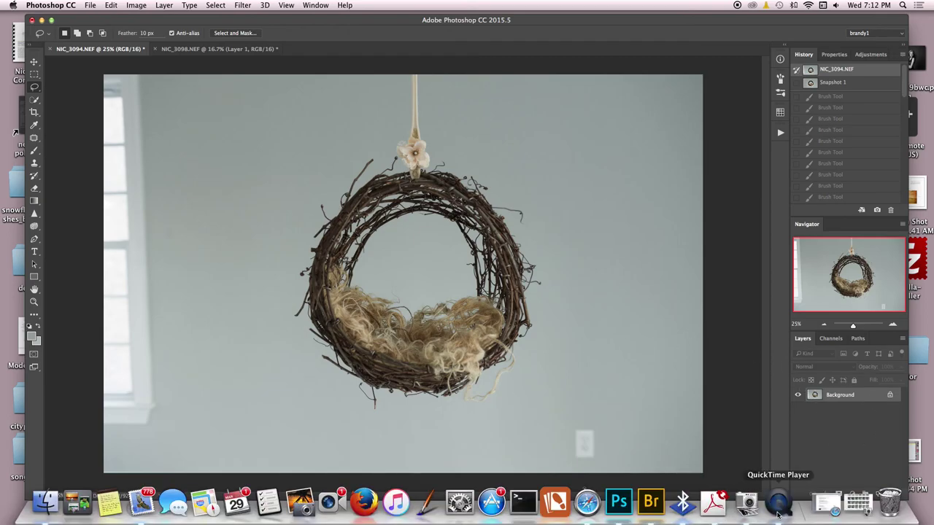
Move the Photoshop window down to the screen's bottom edge, revealing the desktop
click(798, 501)
click(567, 32)
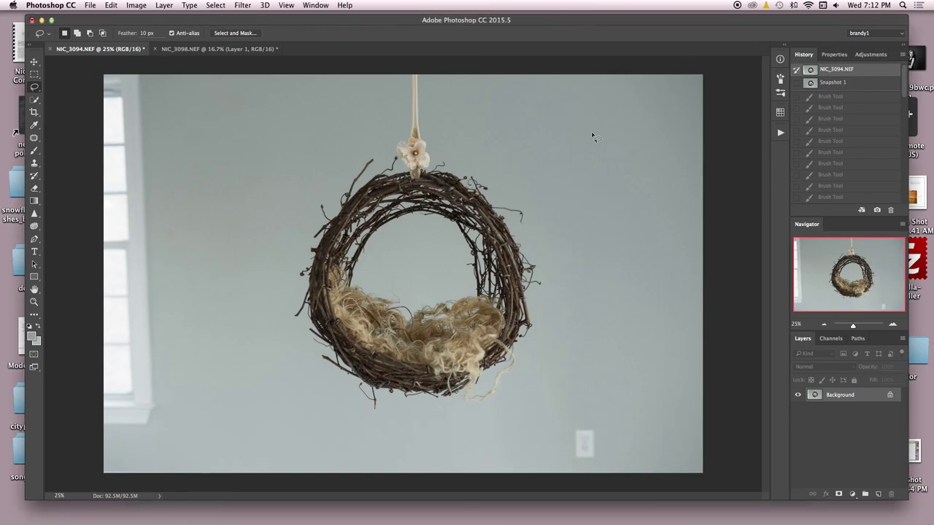
drag(553, 21, 615, 522)
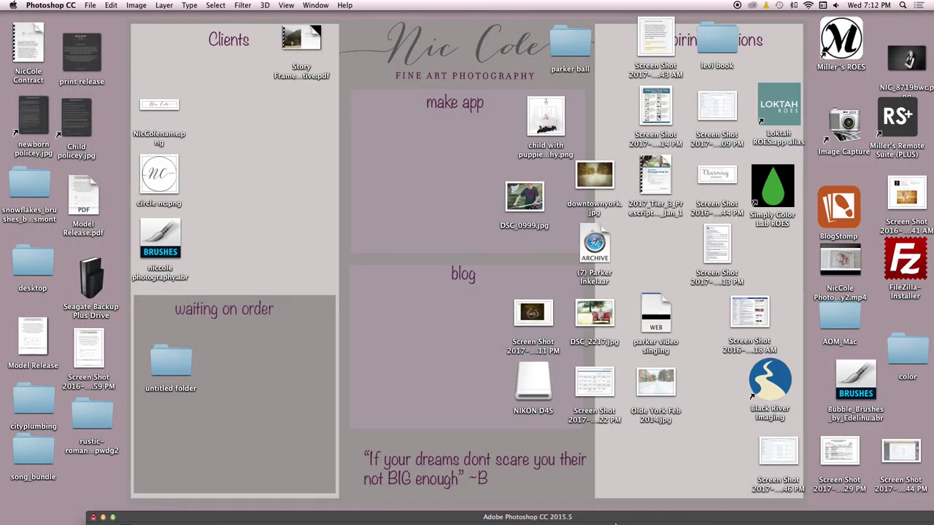
mouse_move(626, 505)
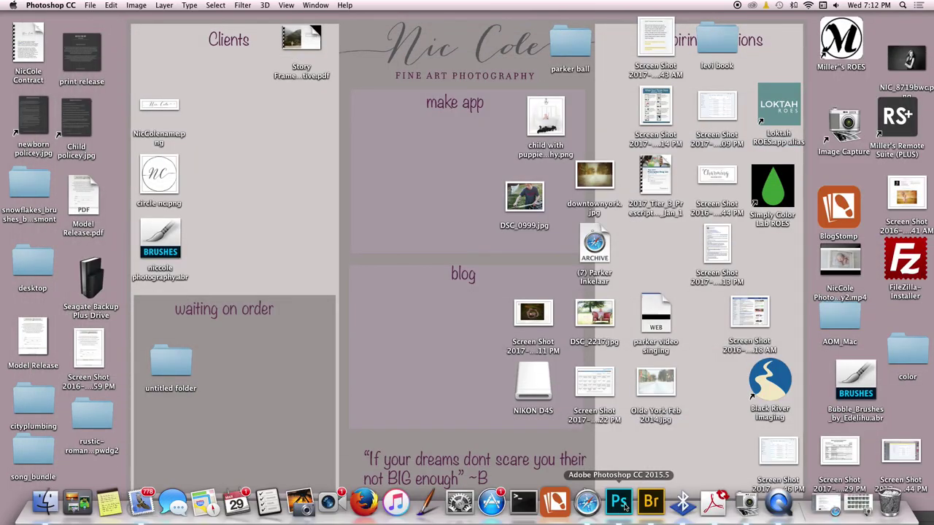
Quit QuickTime Player from its Dock menu to stop the screen recording
click(779, 503)
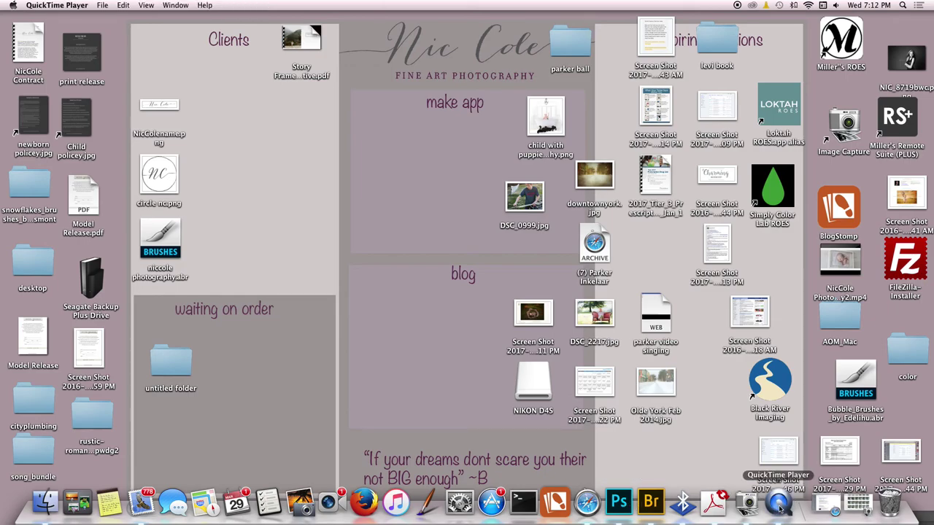
click(779, 503)
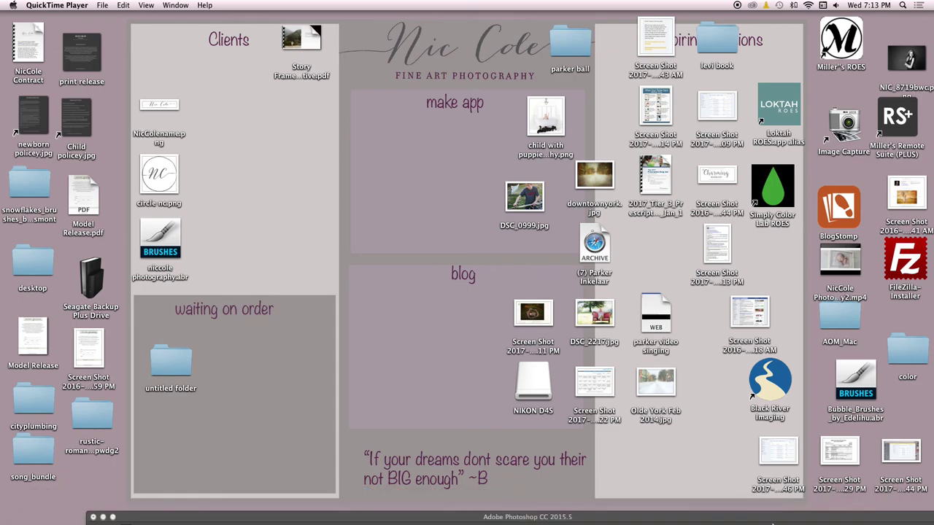
right_click(775, 509)
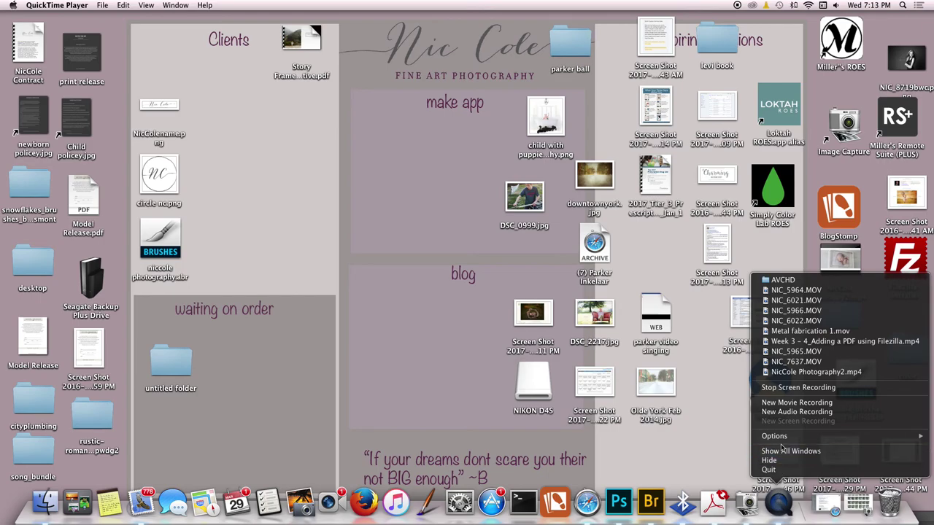
mouse_move(785, 436)
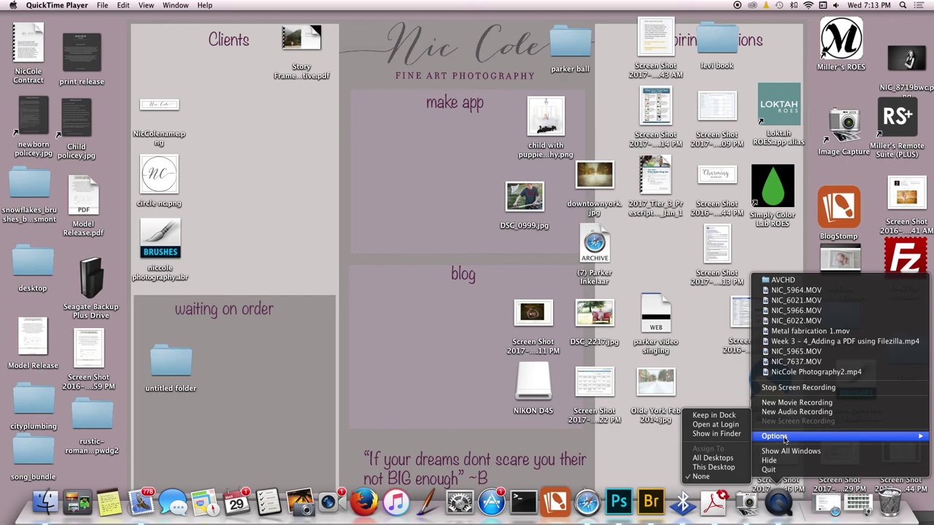
click(784, 471)
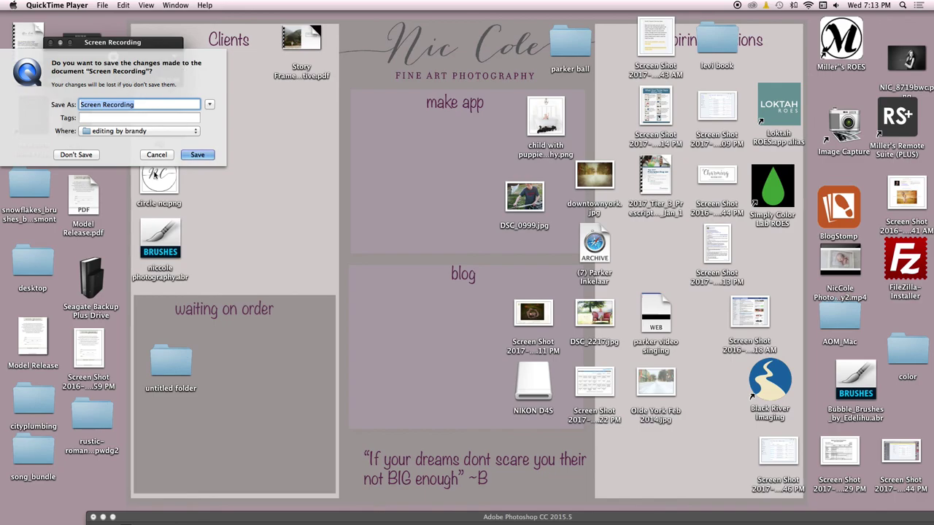
Name the recording 'baby in hanging basket' in the save prompt
text(baby)
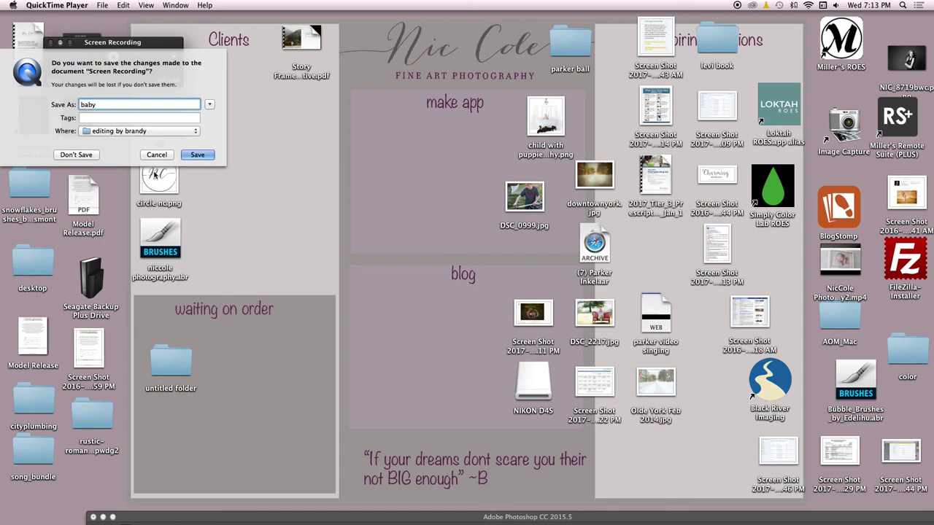
text( in hanging basket)
click(197, 133)
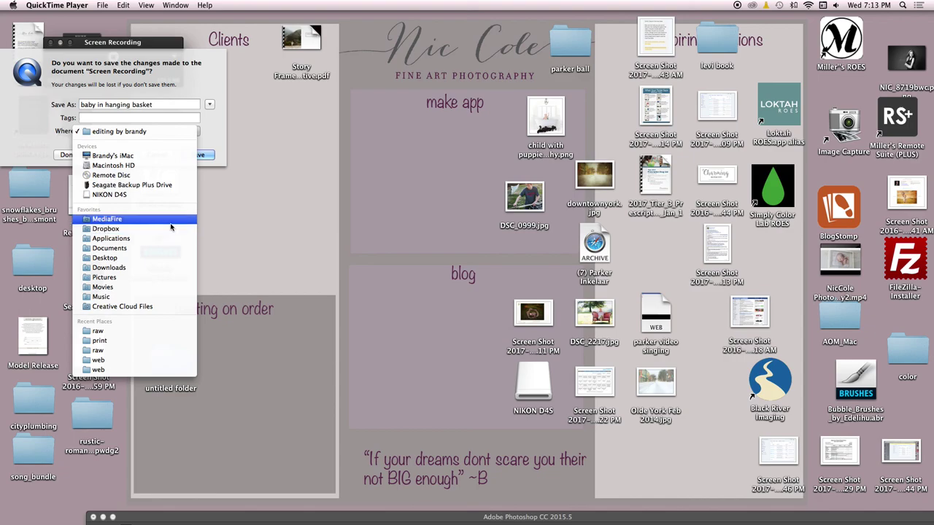
click(173, 147)
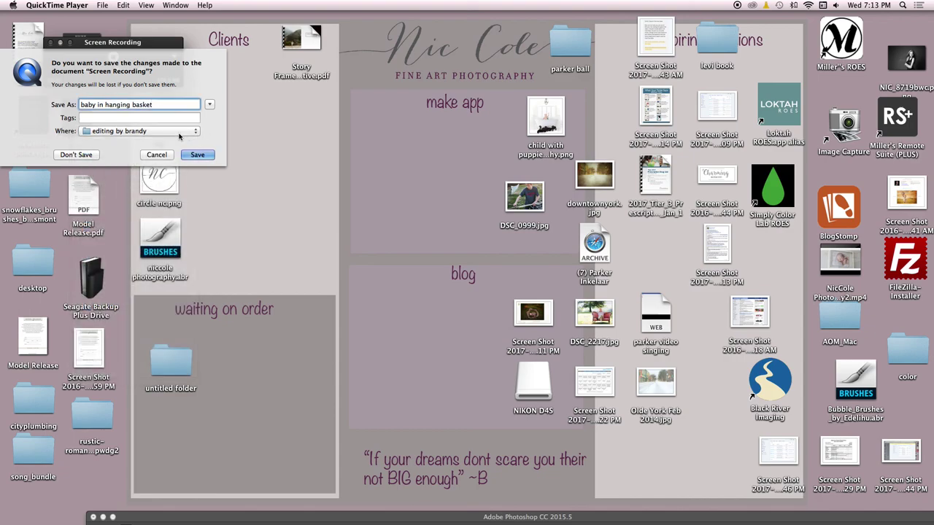
Tag the recording 'editing movies' and set its location to Seagate Backup Plus Drive
click(135, 118)
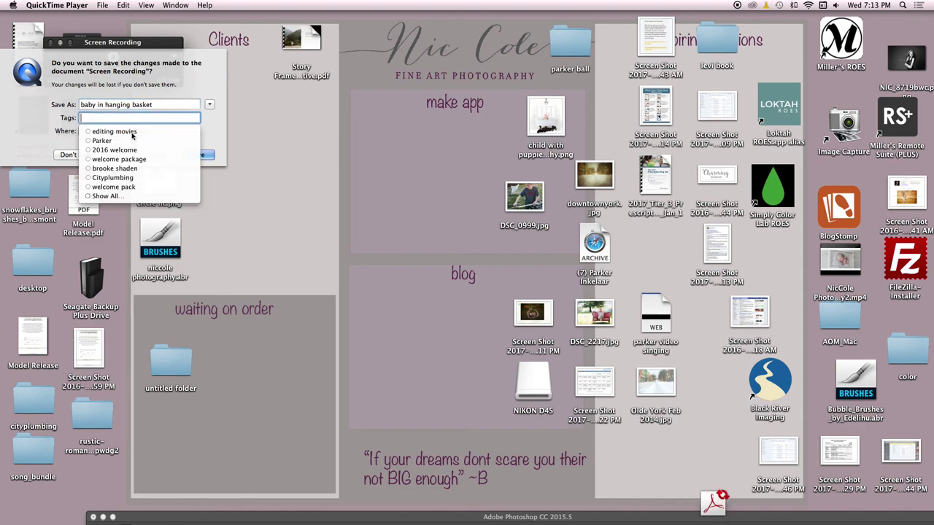
click(92, 132)
click(219, 138)
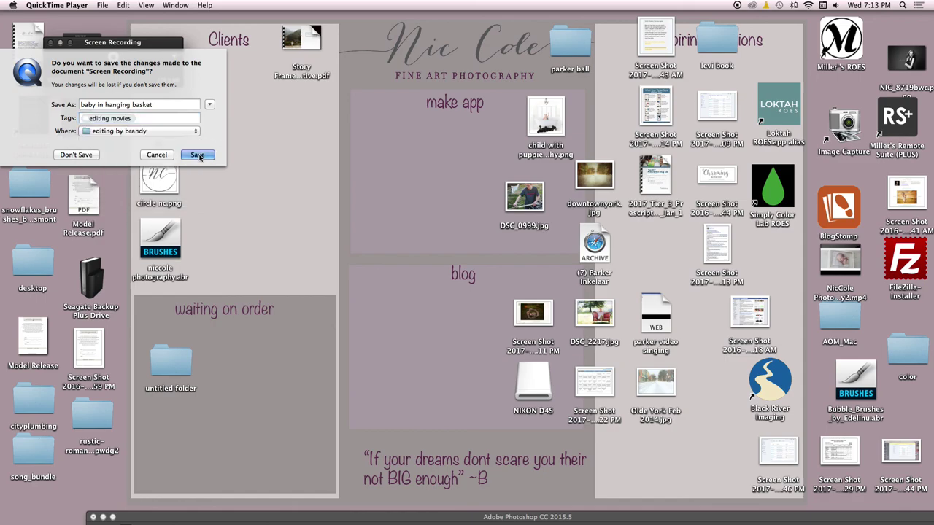
click(195, 131)
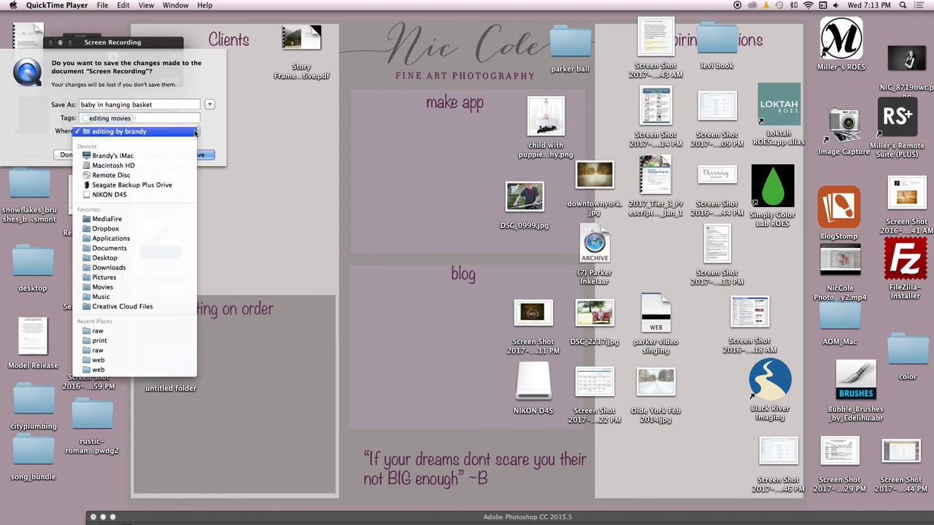
click(172, 186)
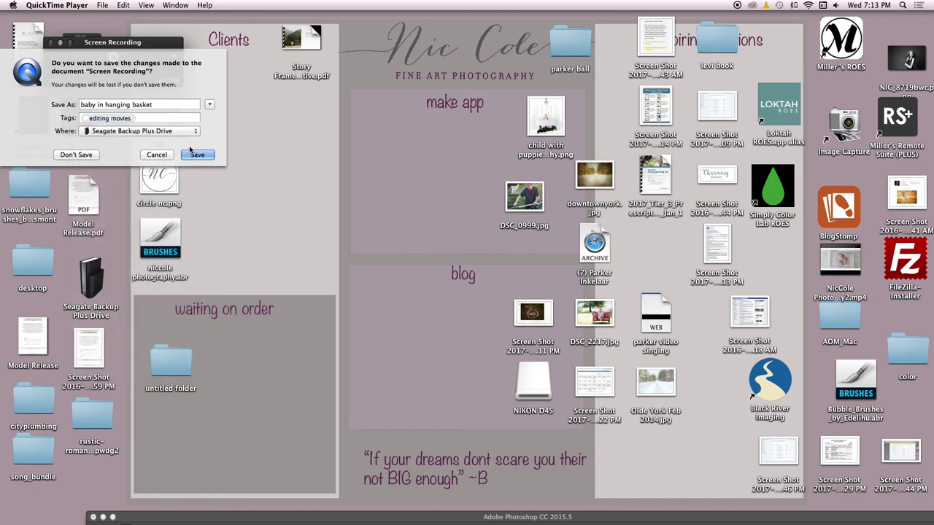